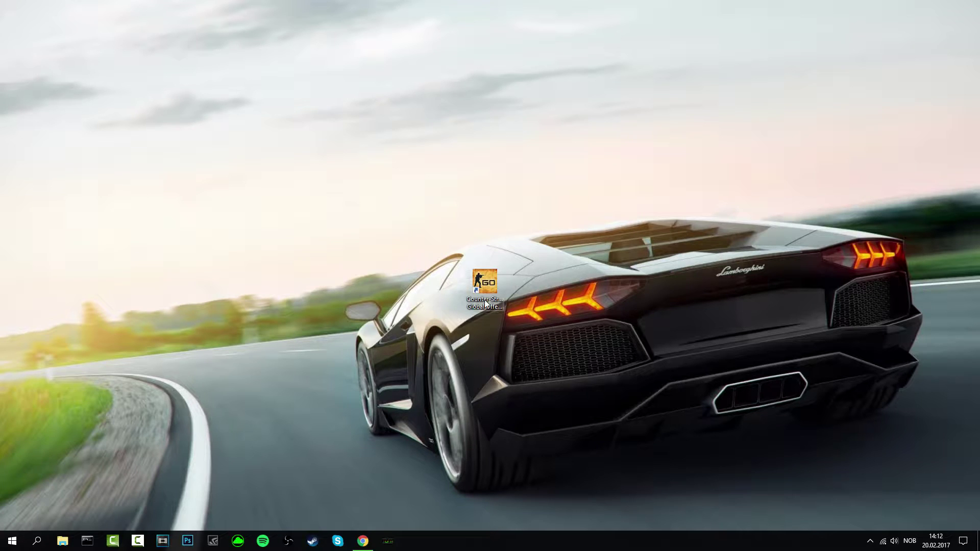
Download hlae_2_24_0.zip from the HLAE 2.24.0 GitHub release linked on advancedfx.org.
{"action": "left_click", "coordinate": [363, 541]}
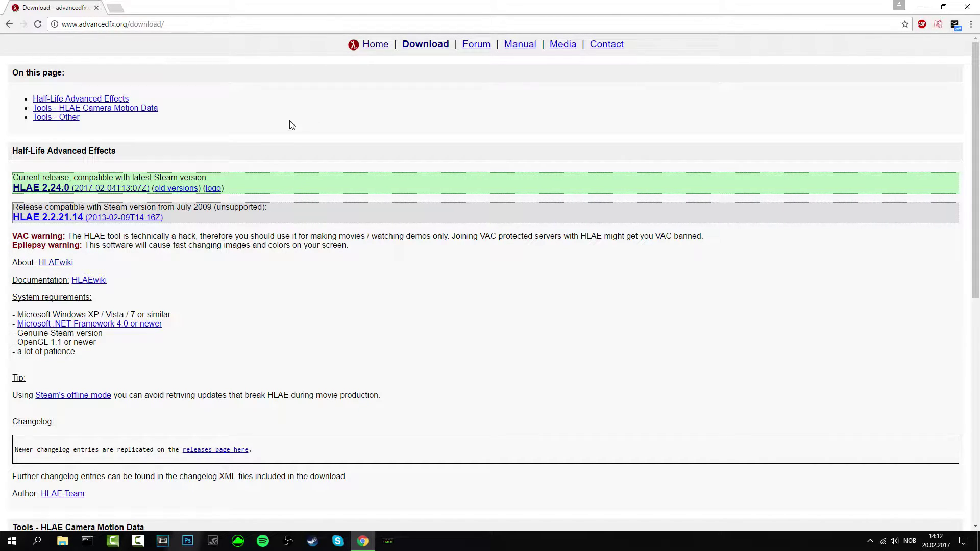
{"action": "left_click", "coordinate": [62, 192]}
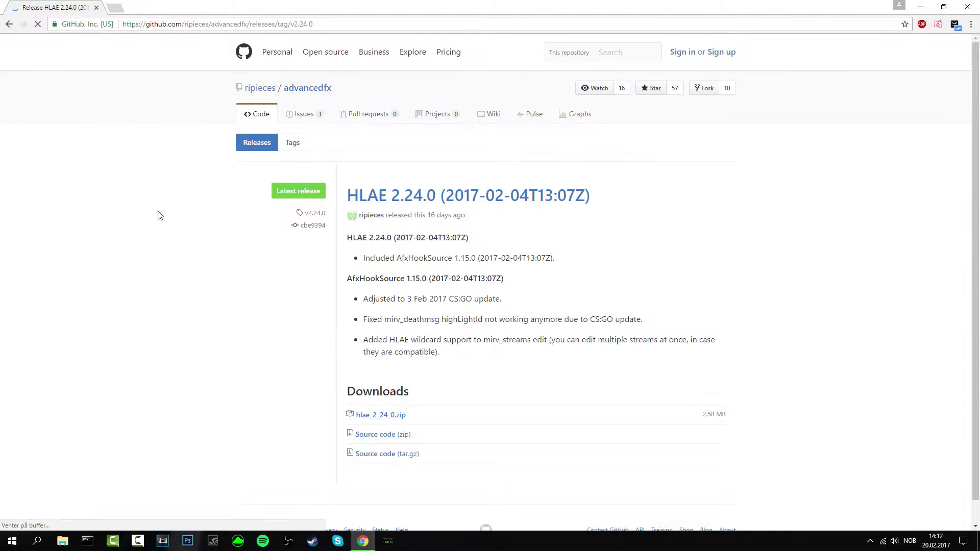
{"action": "left_click", "coordinate": [393, 417]}
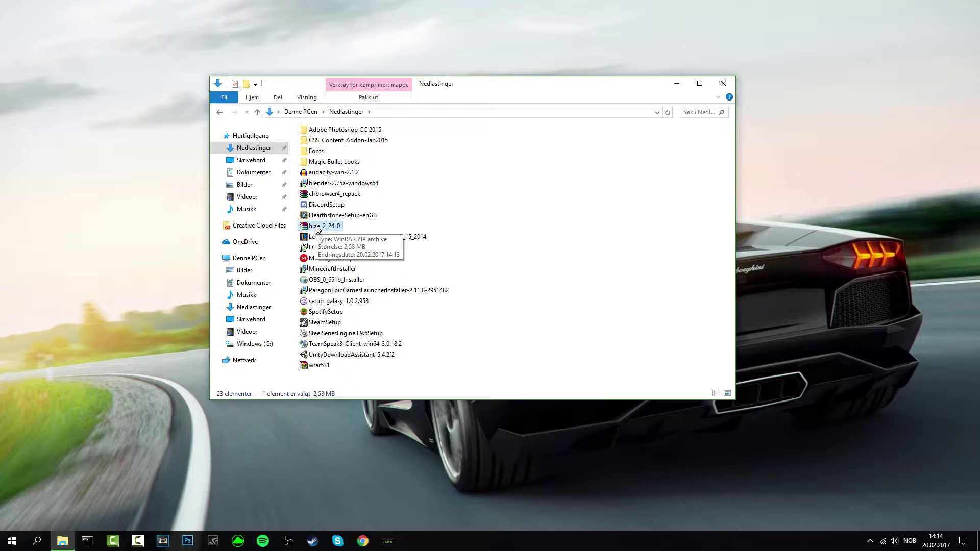
Move the hlae_2_24_0 archive from Downloads onto the desktop and refresh it.
{"action": "left_click_drag", "start_coordinate": [329, 230], "coordinate": [523, 281]}
{"action": "key", "text": "alt+F4"}
{"action": "right_click", "coordinate": [526, 223]}
{"action": "left_click", "coordinate": [561, 256]}
Create a desktop folder named 'CSGO MOVEIMAKING' and place it beside the archive.
{"action": "right_click", "coordinate": [568, 297]}
{"action": "mouse_move", "coordinate": [616, 397]}
{"action": "left_click", "coordinate": [724, 395]}
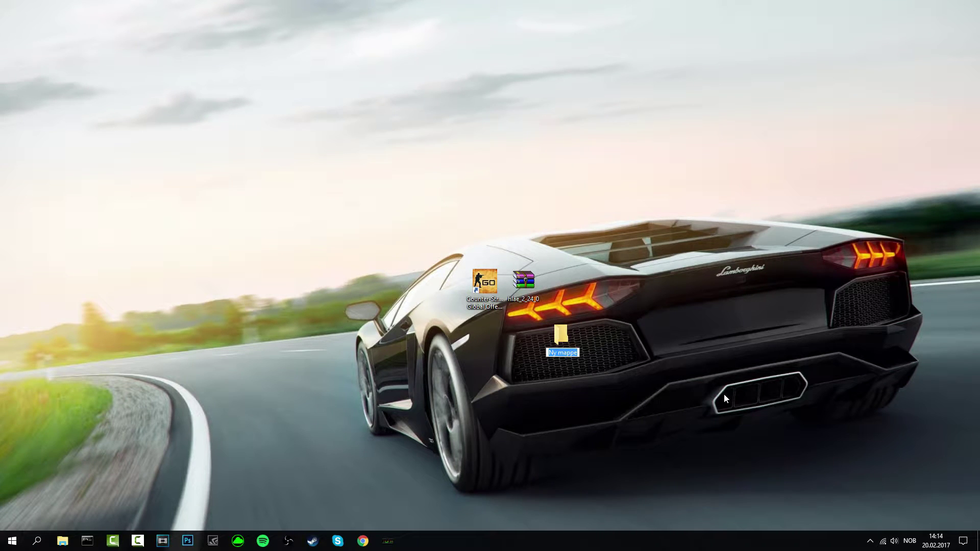
{"action": "type", "text": "CSGO MOVEIMAKING"}
{"action": "key", "text": "Return"}
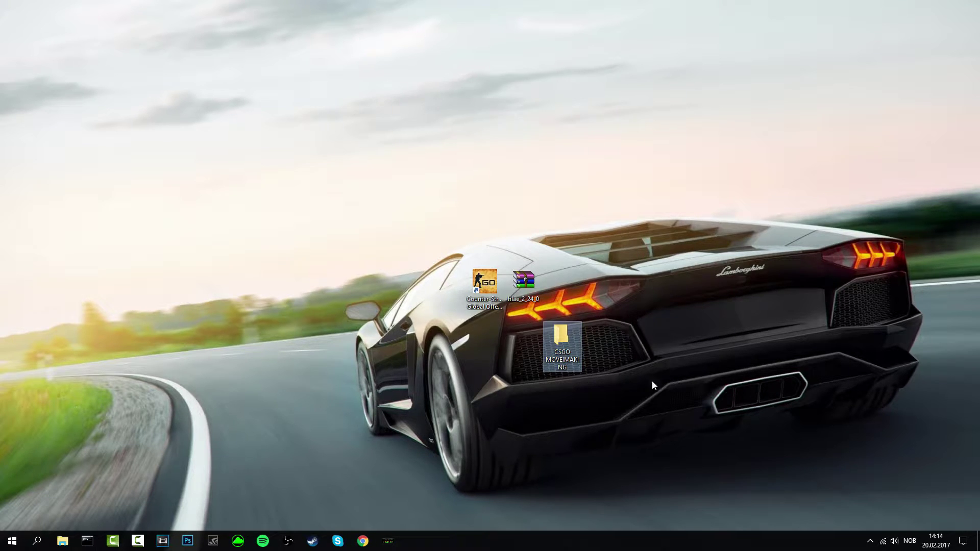
{"action": "left_click_drag", "start_coordinate": [577, 351], "coordinate": [582, 278]}
{"action": "right_click", "coordinate": [582, 277]}
{"action": "left_click", "coordinate": [616, 311]}
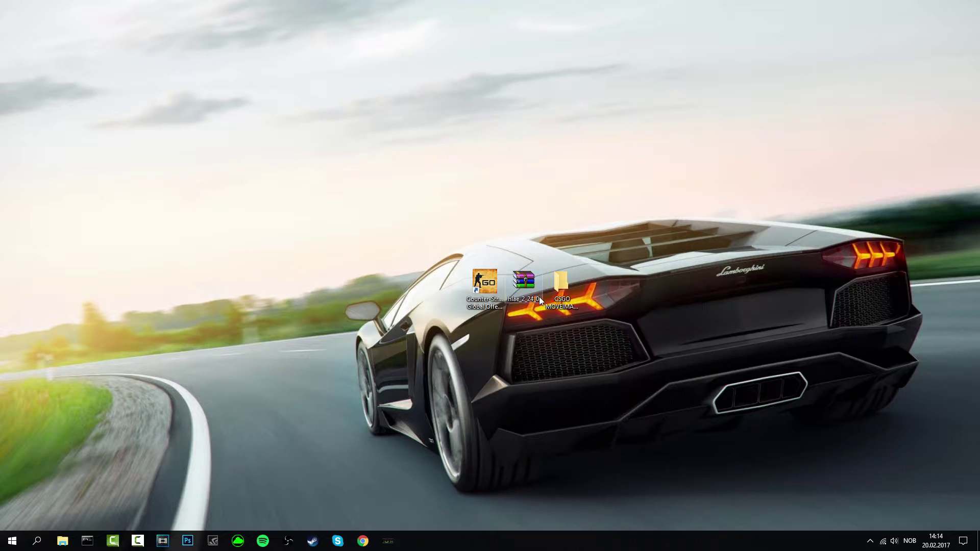
Open hlae_2_24_0.zip in WinRAR, select all entries and drag them into CSGO MOVEIMAKING.
{"action": "double_click", "coordinate": [526, 286]}
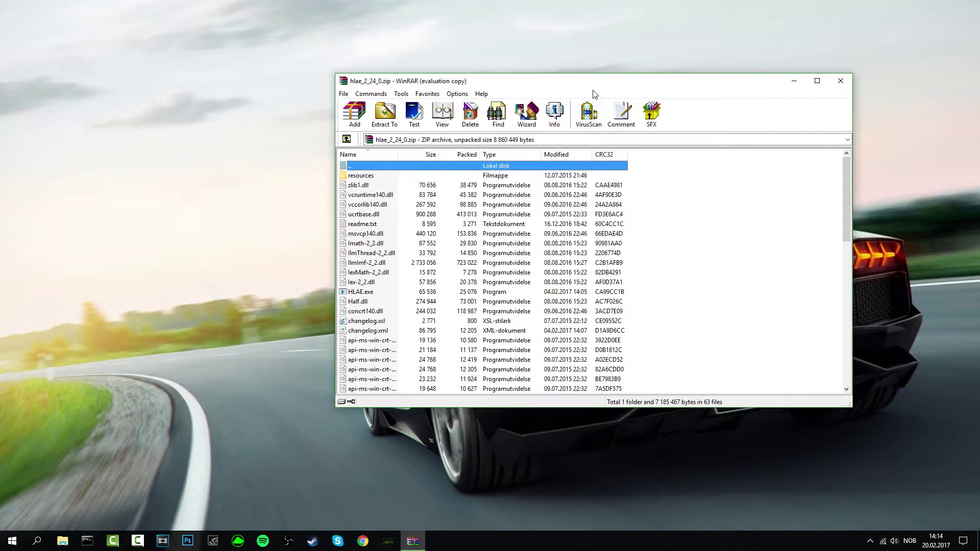
{"action": "left_click", "coordinate": [676, 310]}
{"action": "left_click_drag", "start_coordinate": [676, 142], "coordinate": [361, 54]}
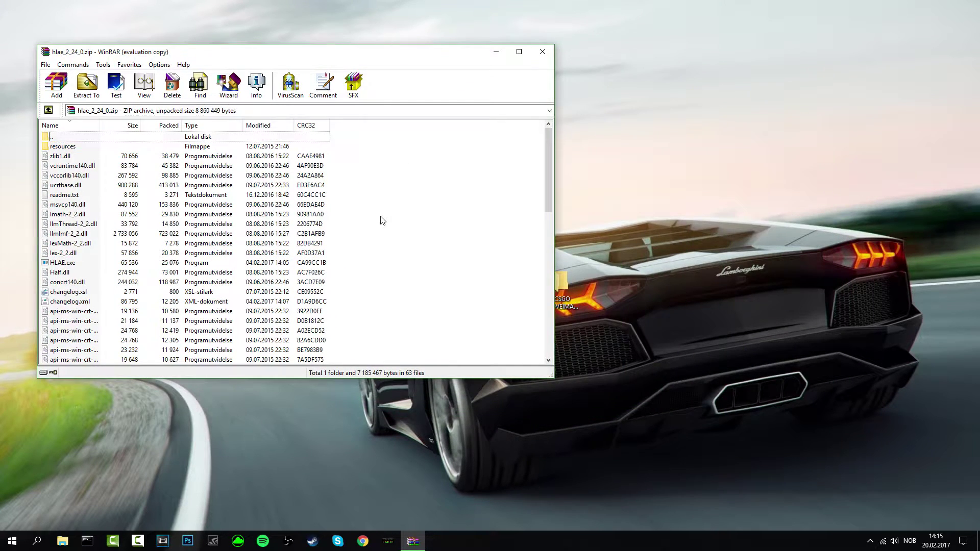
{"action": "key", "text": "ctrl+a"}
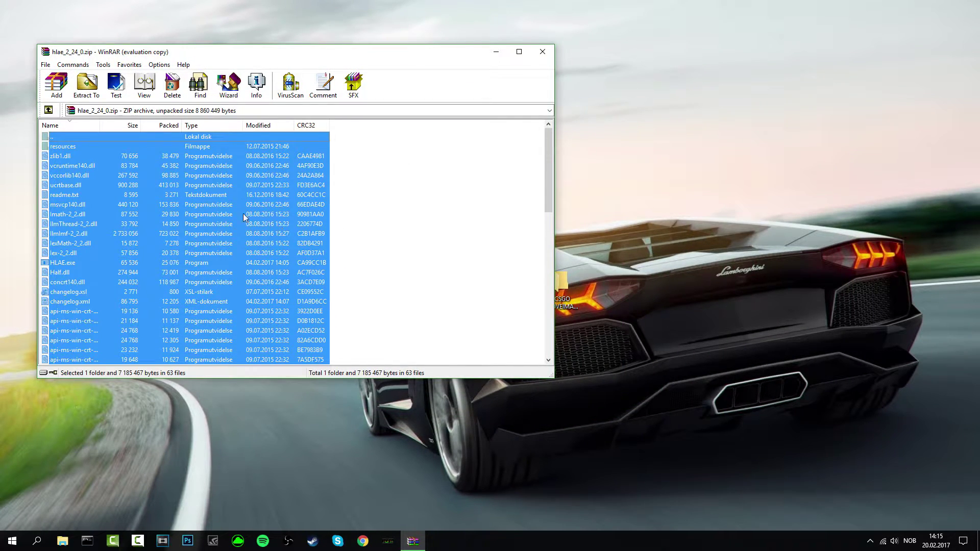
{"action": "scroll", "coordinate": [231, 191], "scroll_direction": "down", "scroll_amount": 14}
{"action": "scroll", "coordinate": [230, 193], "scroll_direction": "up", "scroll_amount": 14}
{"action": "left_click_drag", "start_coordinate": [187, 207], "coordinate": [564, 296]}
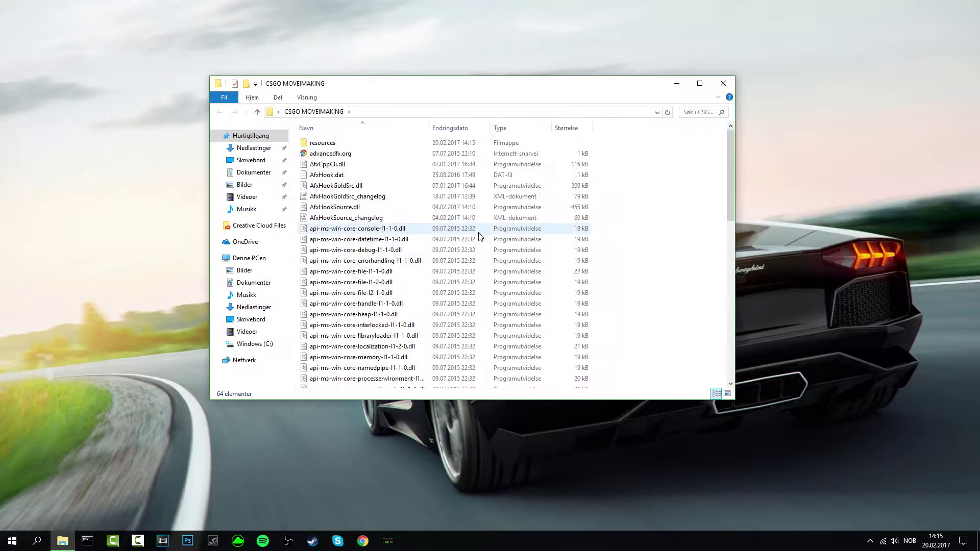
{"action": "scroll", "coordinate": [479, 236], "scroll_direction": "down", "scroll_amount": 13}
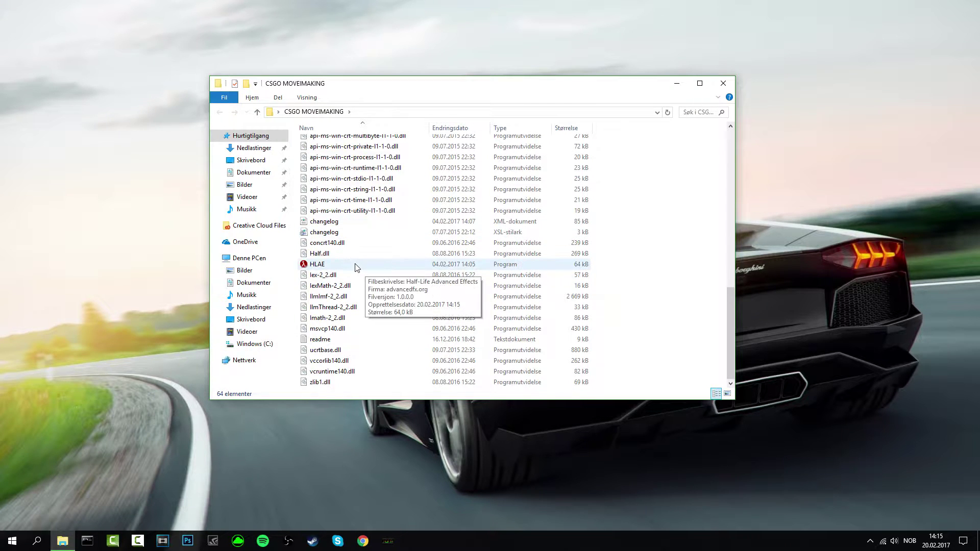
Launch HLAE, accept update checks, and set the Custom Loader hook DLL to AfxHookSource.dll.
{"action": "double_click", "coordinate": [317, 264]}
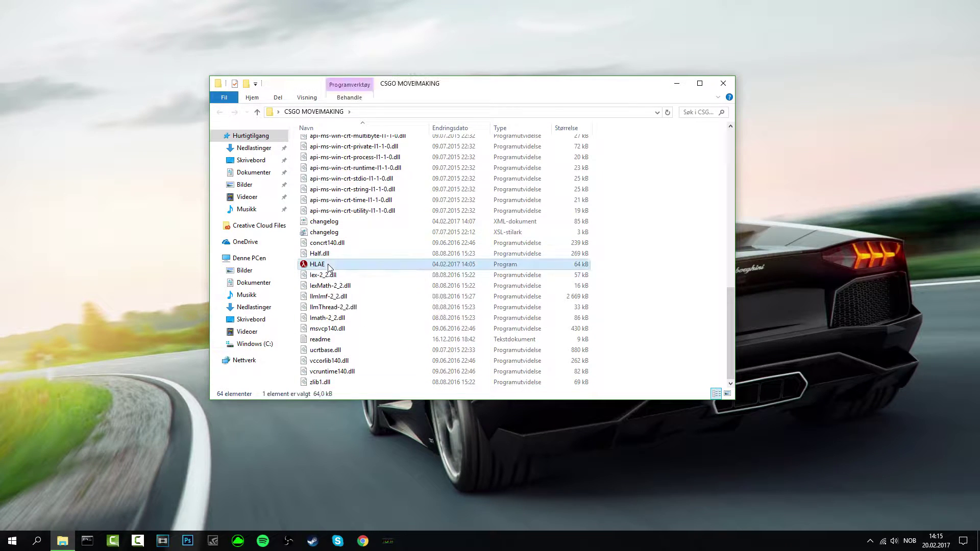
{"action": "left_click", "coordinate": [723, 84]}
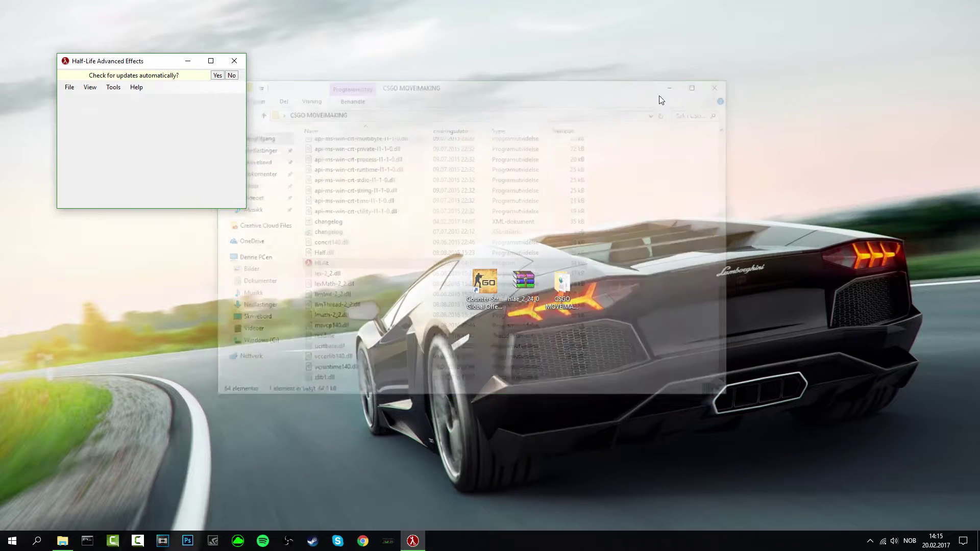
{"action": "left_click", "coordinate": [611, 209]}
{"action": "left_click", "coordinate": [507, 208]}
{"action": "mouse_move", "coordinate": [519, 257]}
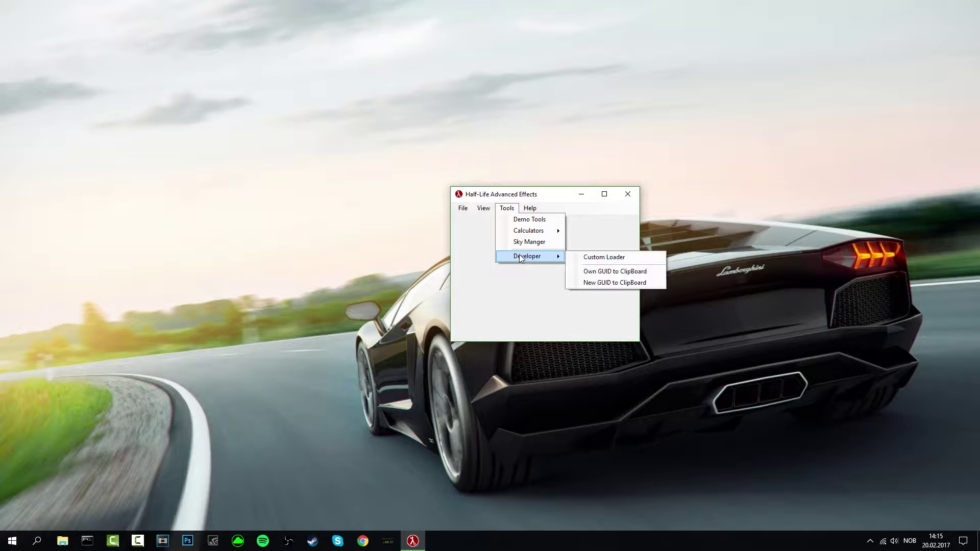
{"action": "left_click", "coordinate": [591, 257]}
{"action": "left_click_drag", "start_coordinate": [517, 241], "coordinate": [389, 207]}
{"action": "left_click", "coordinate": [423, 217]}
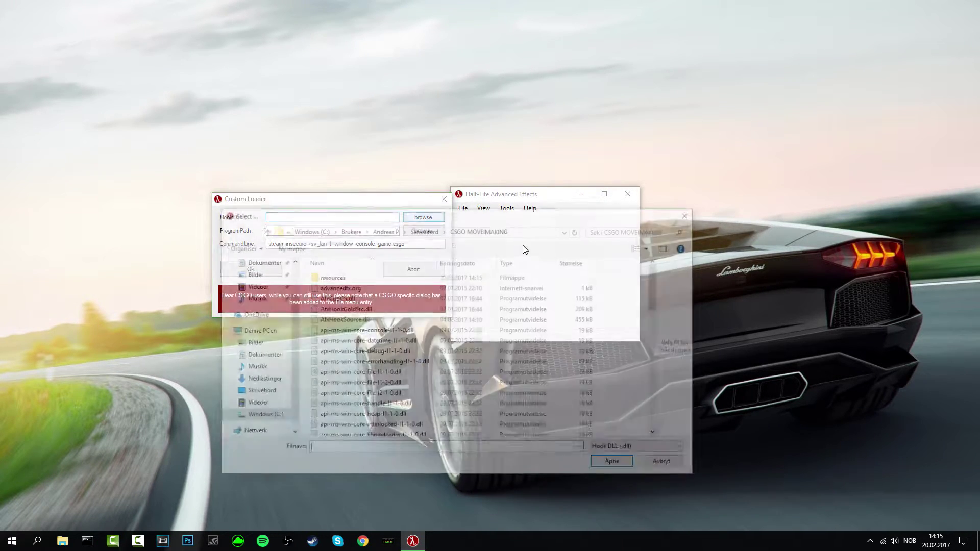
{"action": "left_click", "coordinate": [327, 320]}
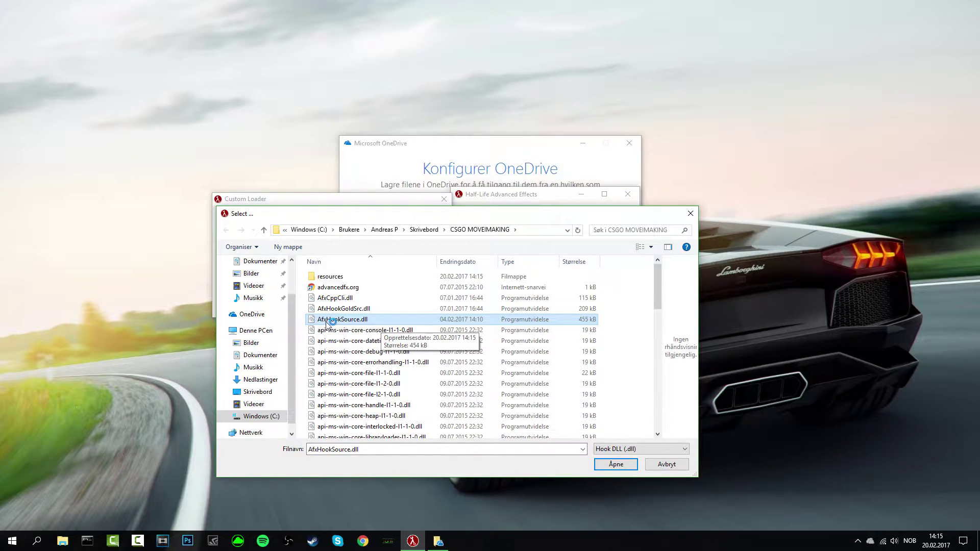
{"action": "left_click", "coordinate": [618, 464]}
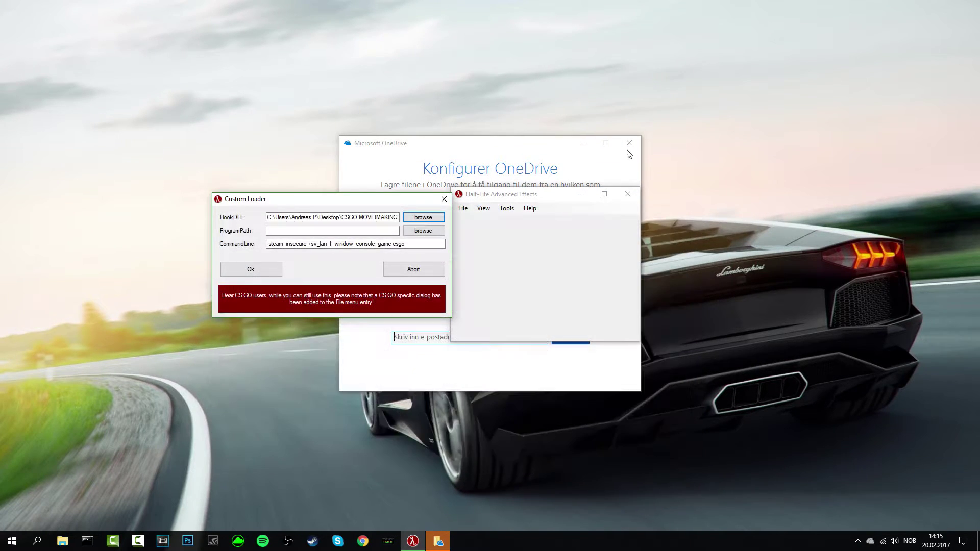
Set the program path to Steam's Counter-Strike Global Offensive csgo executable and launch it hooked.
{"action": "left_click", "coordinate": [423, 230]}
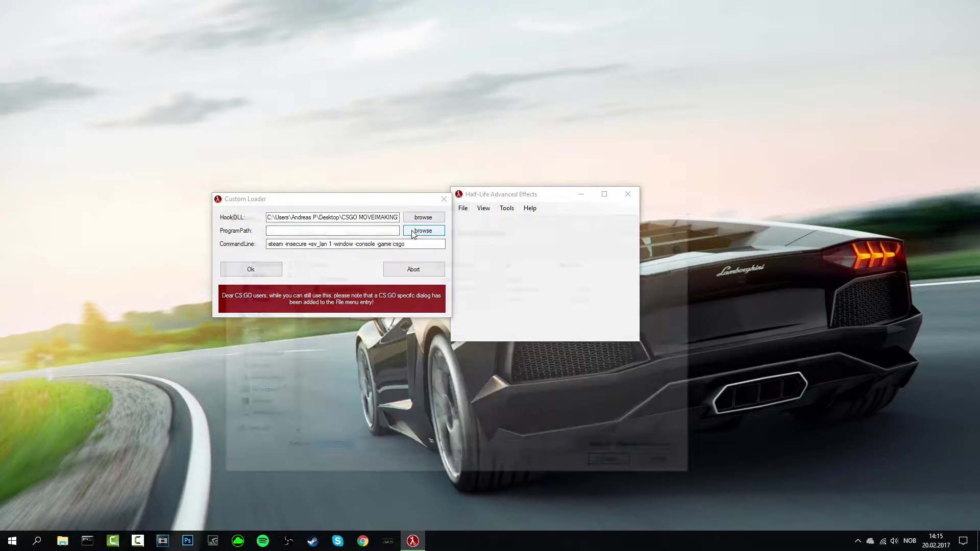
{"action": "double_click", "coordinate": [372, 341]}
{"action": "scroll", "coordinate": [383, 326], "scroll_direction": "down", "scroll_amount": 6}
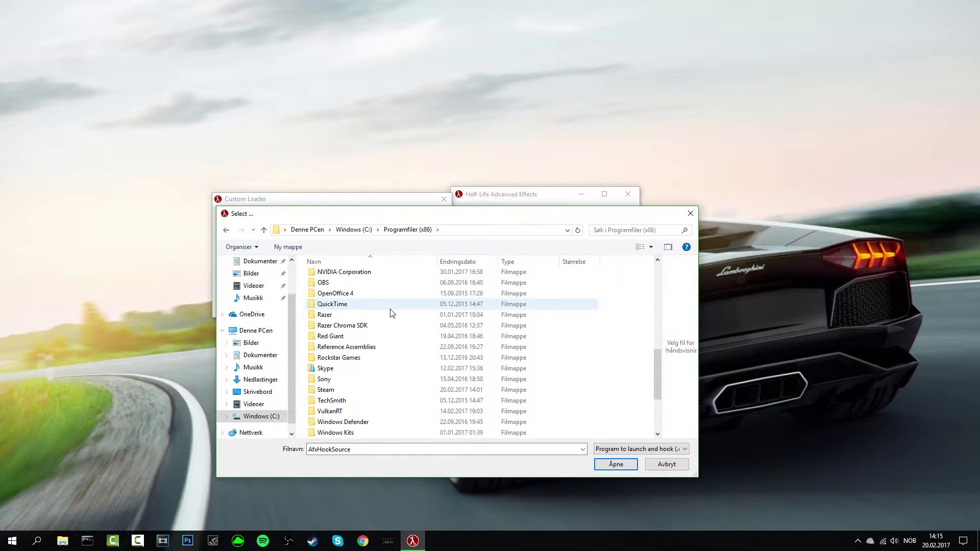
{"action": "left_click", "coordinate": [285, 418]}
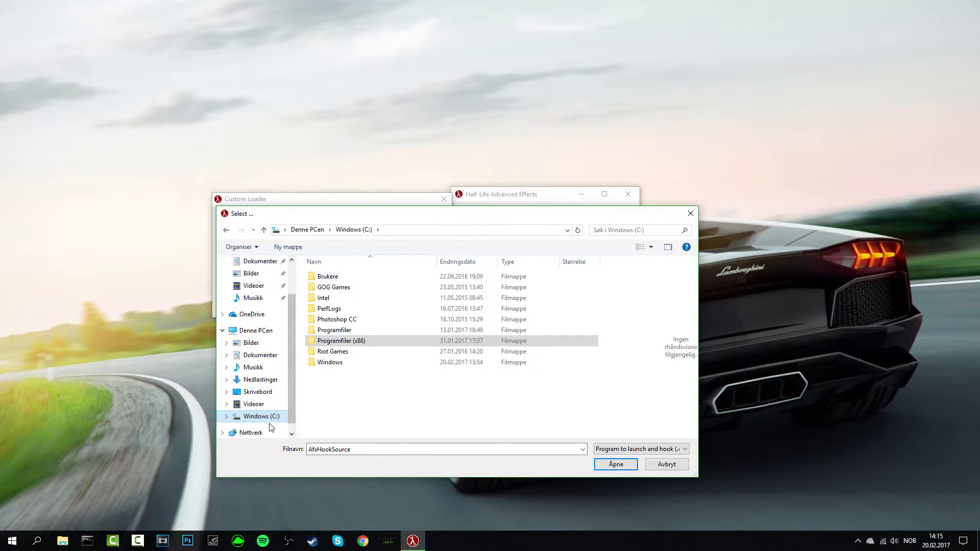
{"action": "double_click", "coordinate": [372, 341]}
{"action": "scroll", "coordinate": [373, 341], "scroll_direction": "down", "scroll_amount": 10}
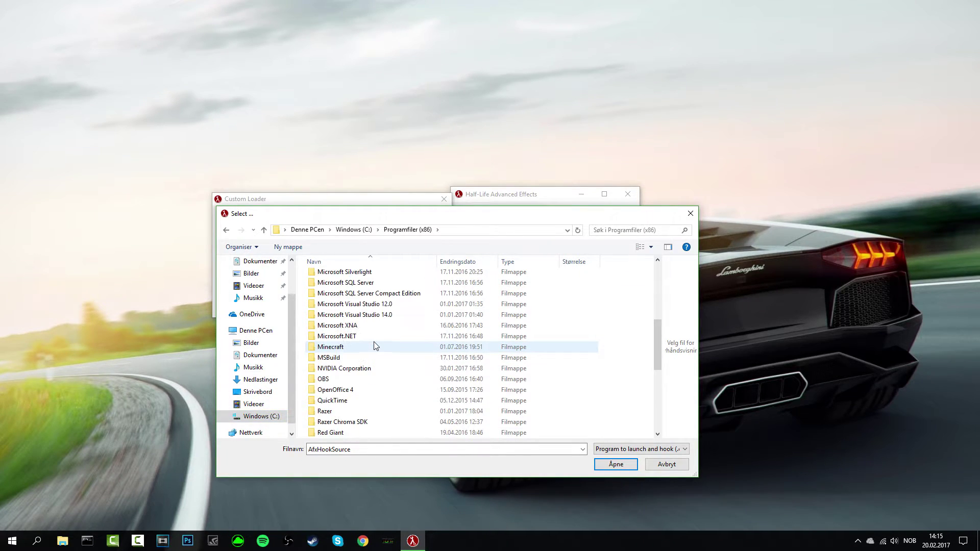
{"action": "double_click", "coordinate": [363, 325]}
{"action": "scroll", "coordinate": [358, 343], "scroll_direction": "down", "scroll_amount": 5}
{"action": "double_click", "coordinate": [347, 326]}
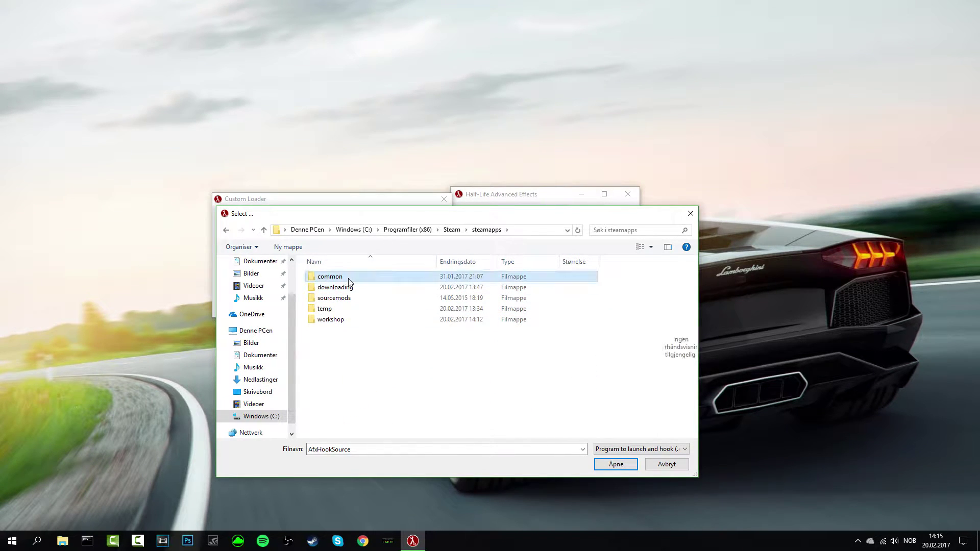
{"action": "double_click", "coordinate": [348, 277]}
{"action": "double_click", "coordinate": [342, 298]}
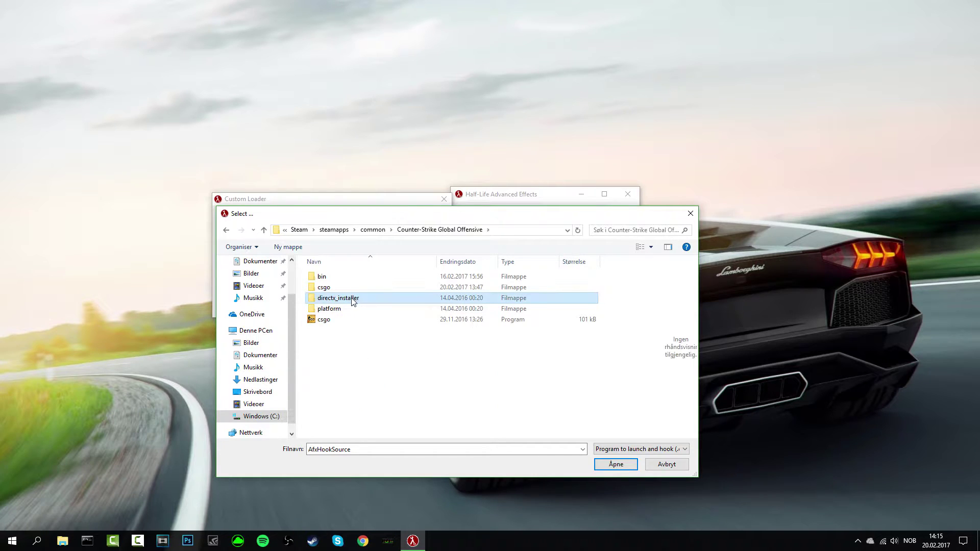
{"action": "left_click", "coordinate": [327, 321]}
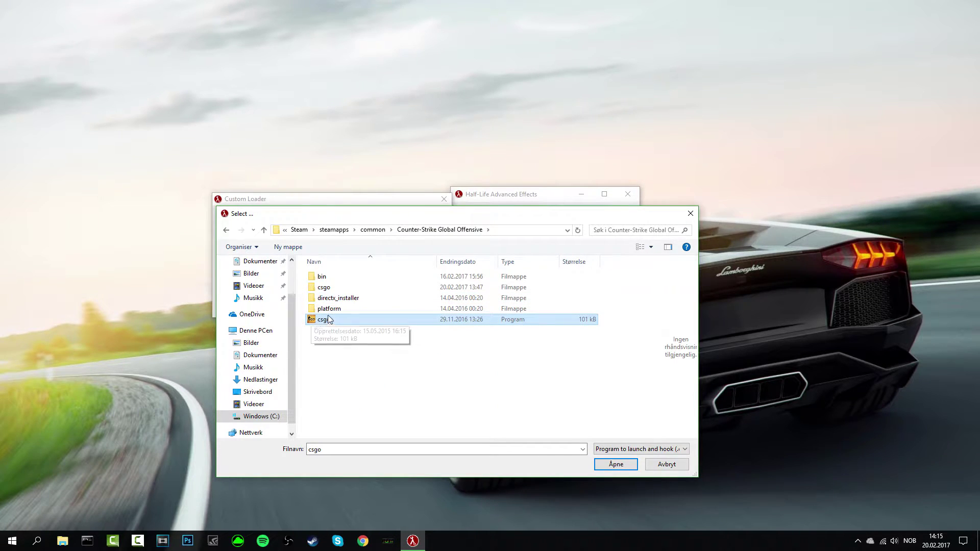
{"action": "left_click", "coordinate": [617, 464]}
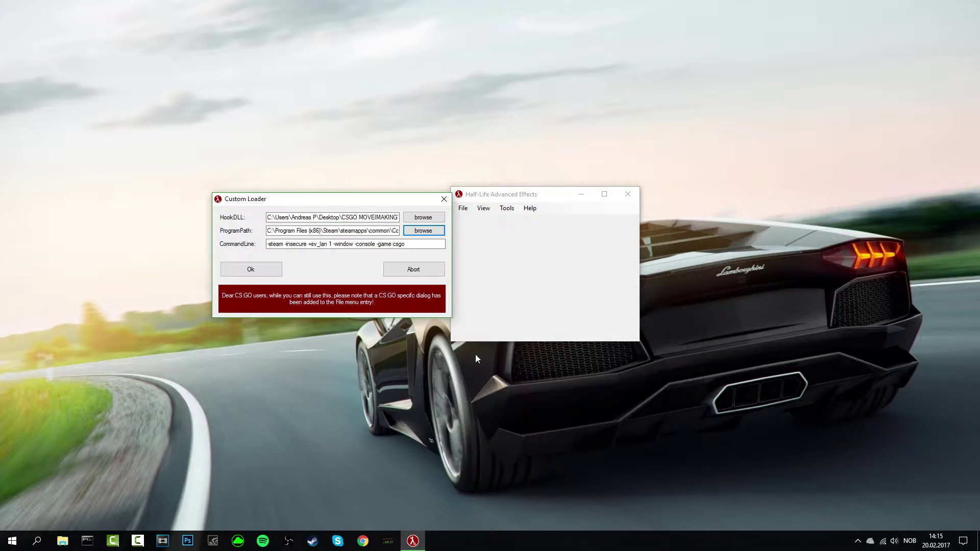
{"action": "left_click", "coordinate": [260, 275]}
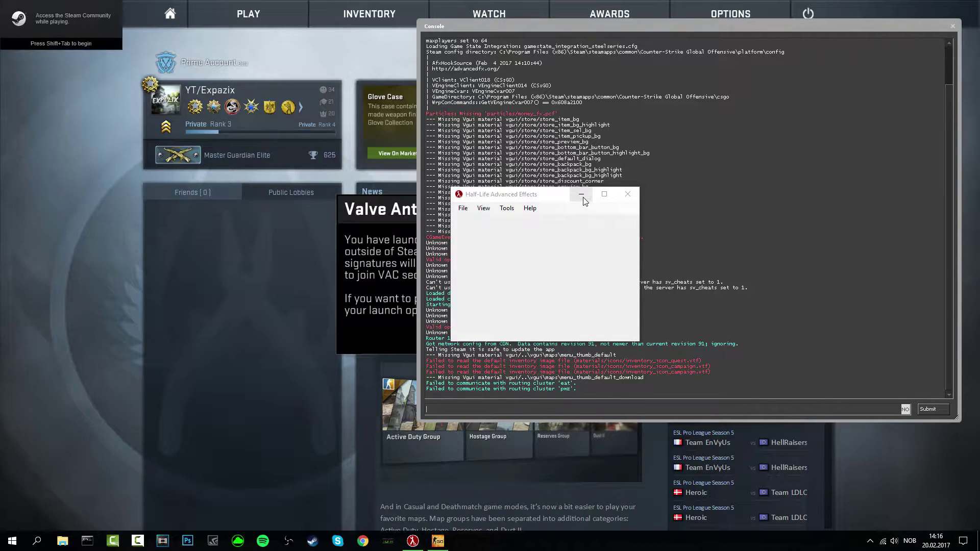
Move HLAE aside, close the game console and dismiss the Valve Anti-Cheat warning.
{"action": "left_click", "coordinate": [582, 194]}
{"action": "key", "text": "Escape"}
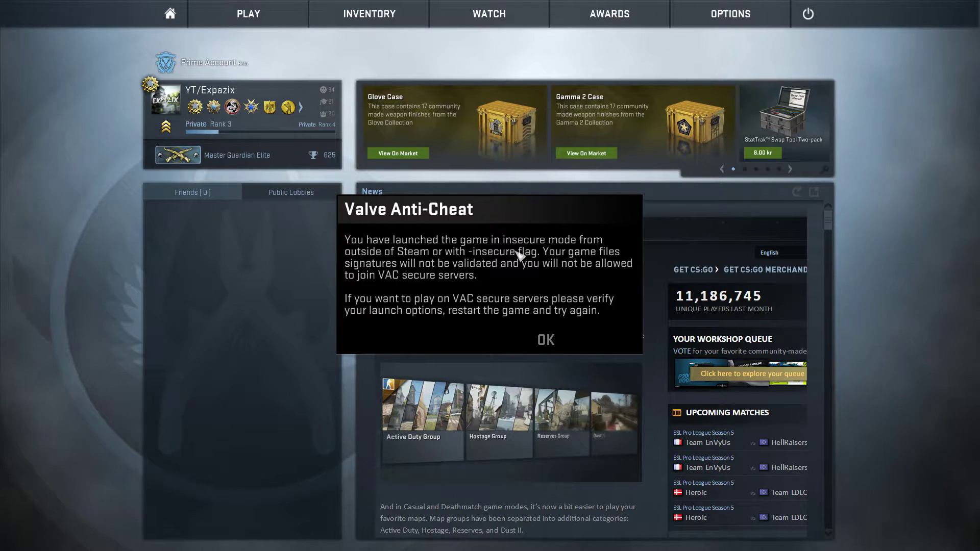
{"action": "left_click", "coordinate": [545, 340]}
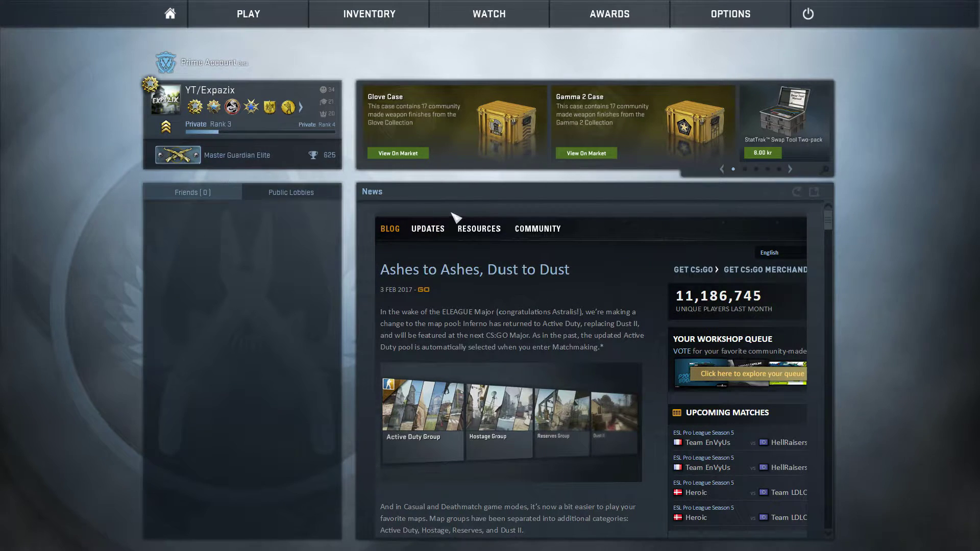
Open the downloaded demos, select the 6-16 Mirage match and watch round 8.
{"action": "left_click", "coordinate": [488, 15]}
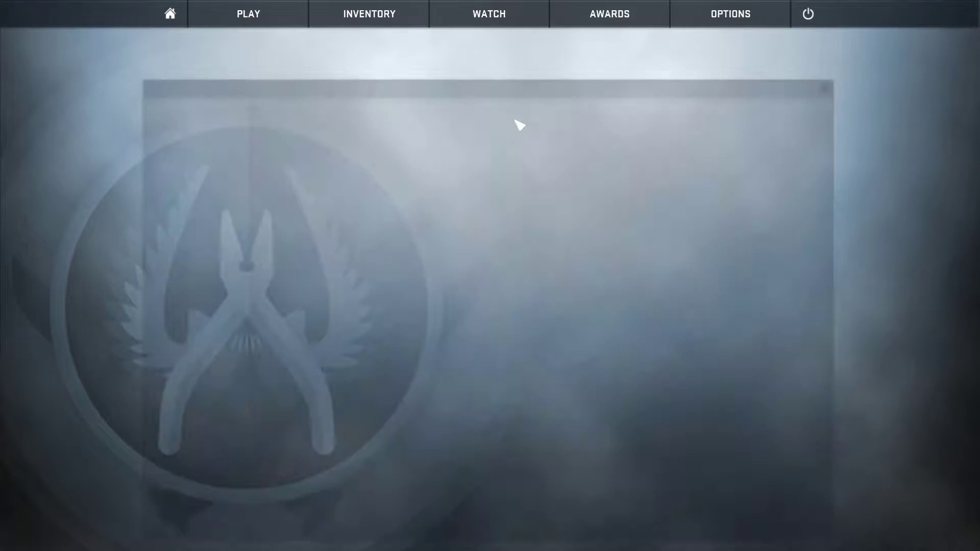
{"action": "left_click", "coordinate": [551, 93]}
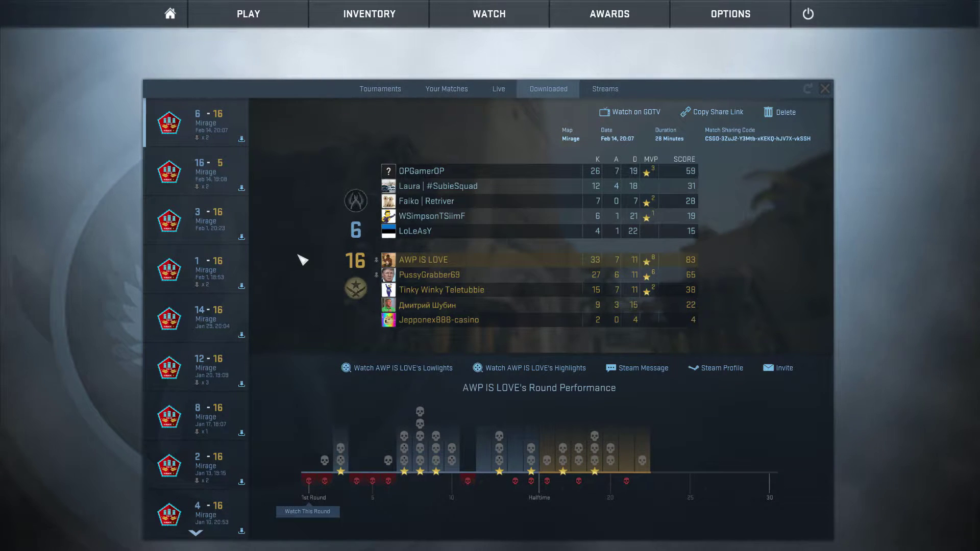
{"action": "left_click", "coordinate": [224, 186]}
{"action": "left_click", "coordinate": [225, 130]}
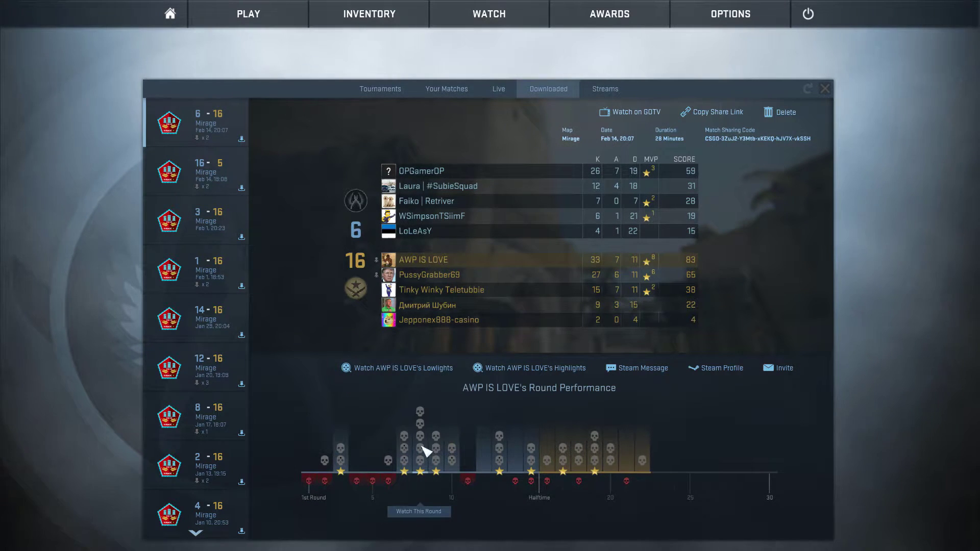
{"action": "left_click", "coordinate": [427, 454]}
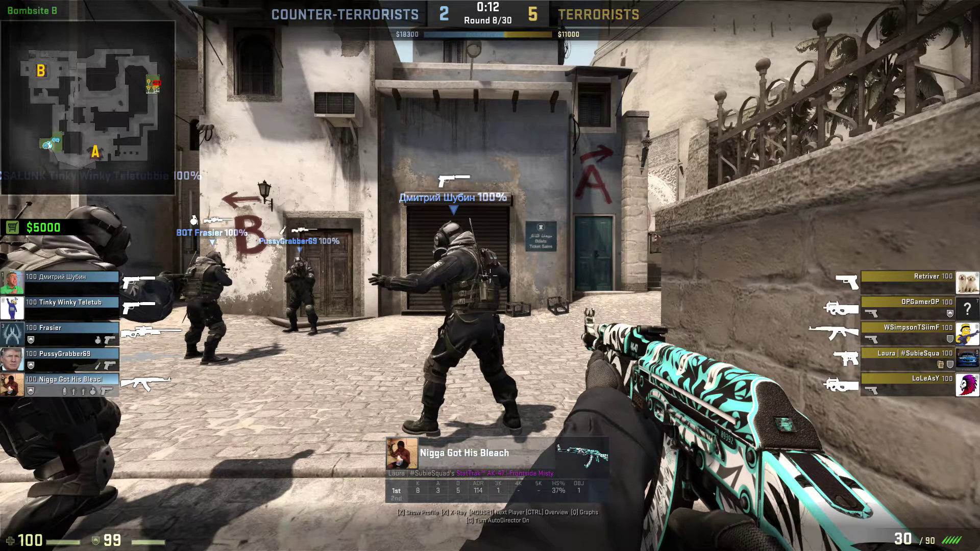
Clear the console, run mirv_deathmsg debug 1, and shrink the console window.
{"action": "key", "text": "grave"}
{"action": "type", "text": "clear"}
{"action": "key", "text": "Return"}
{"action": "type", "text": "mi"}
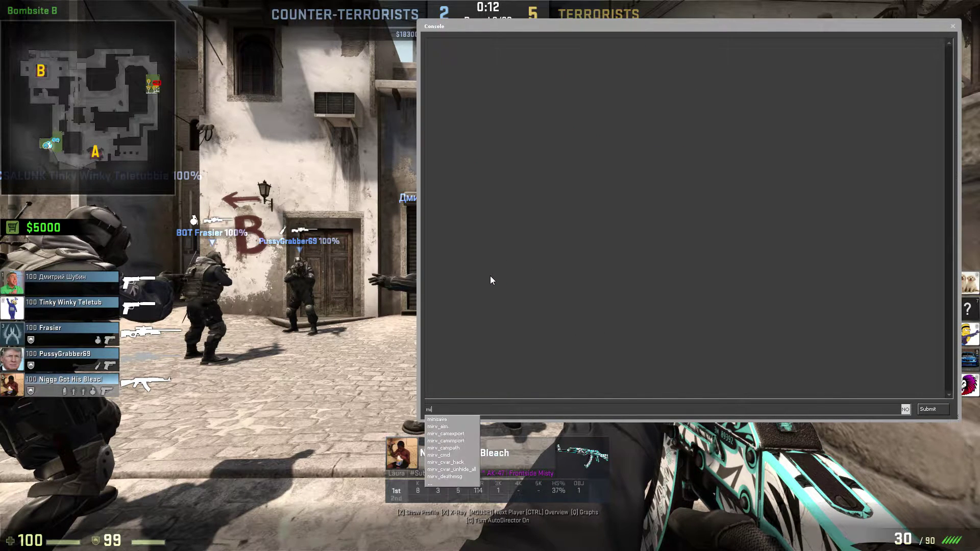
{"action": "type", "text": "rv_deat"}
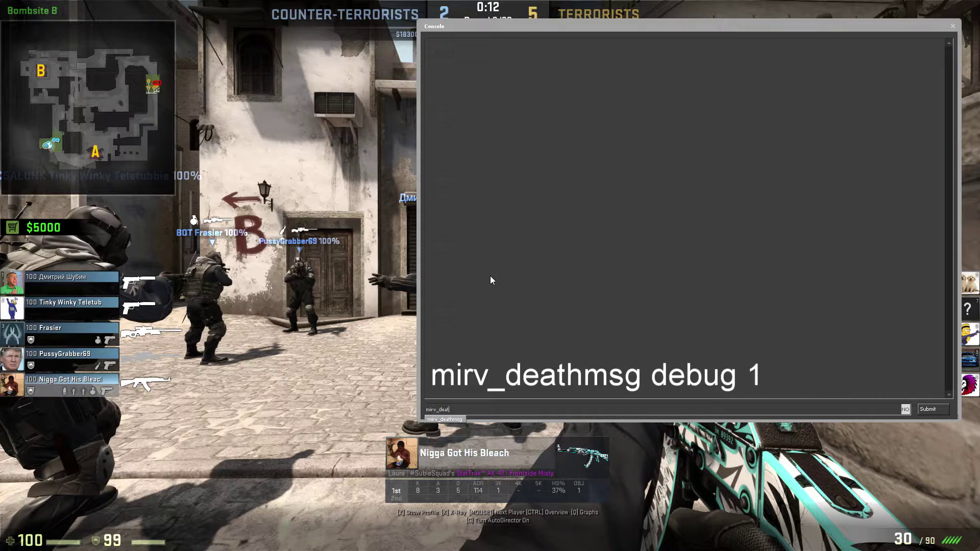
{"action": "type", "text": "hmsg debug 1"}
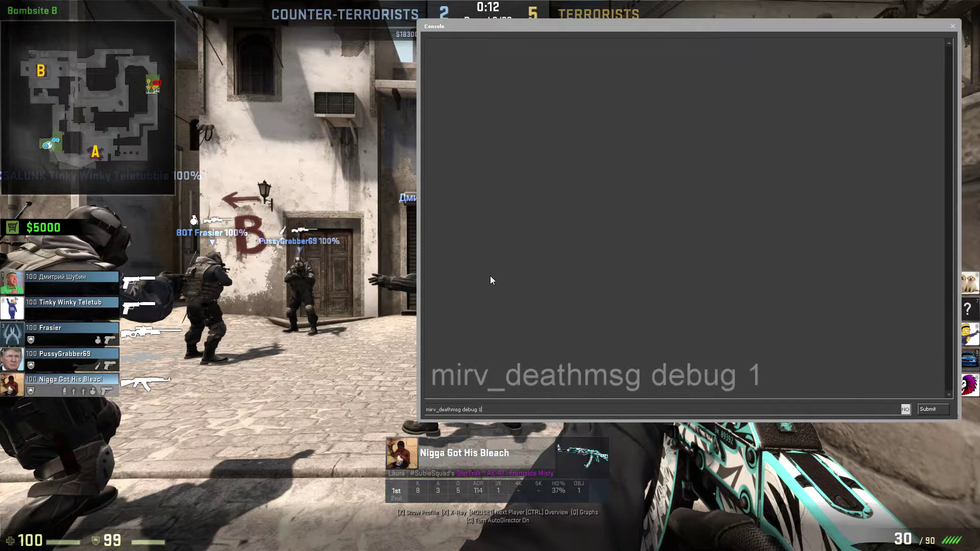
{"action": "left_click", "coordinate": [483, 409]}
{"action": "left_click", "coordinate": [484, 410]}
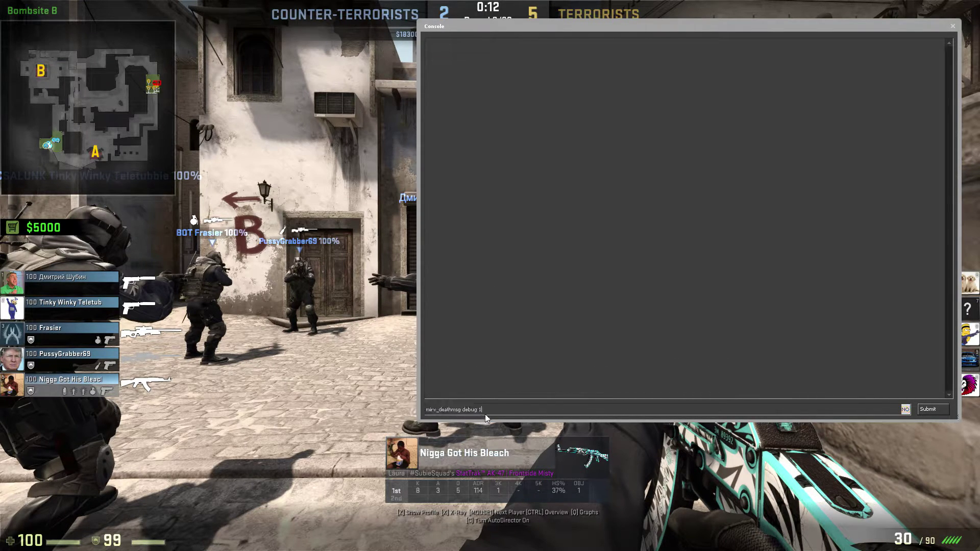
{"action": "key", "text": "Return"}
{"action": "left_click_drag", "start_coordinate": [421, 23], "coordinate": [629, 61]}
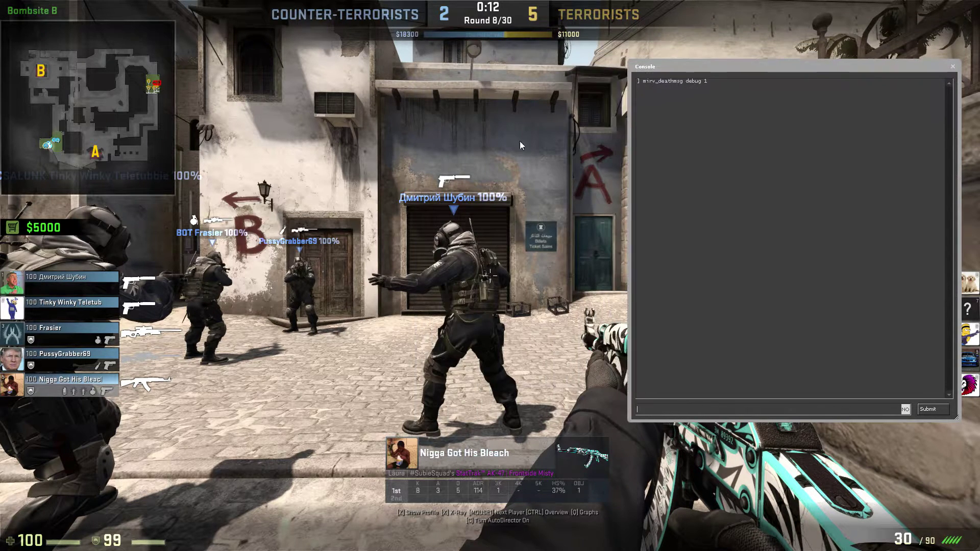
{"action": "key", "text": "shift+F2"}
Resume the demo at 1x speed and pause after several kills.
{"action": "left_click", "coordinate": [59, 218]}
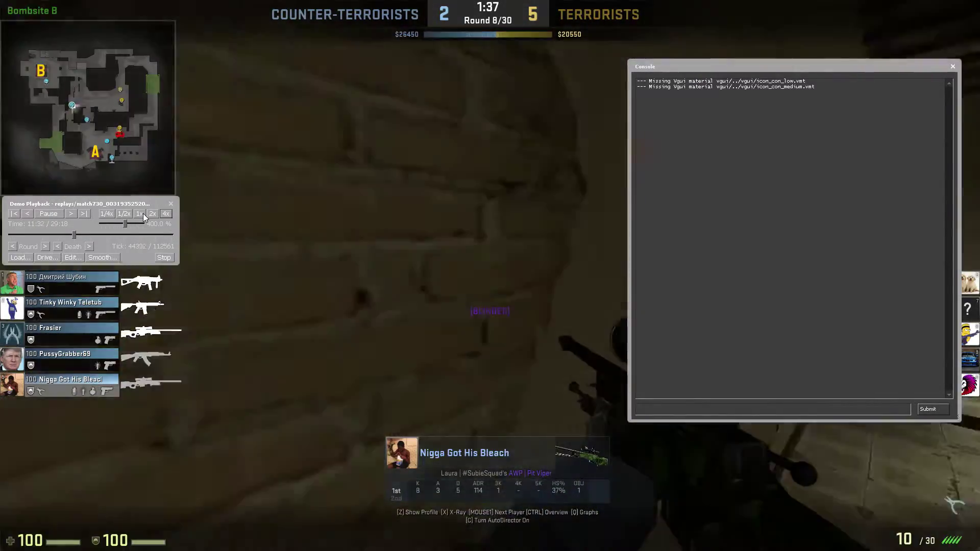
{"action": "left_click", "coordinate": [139, 213]}
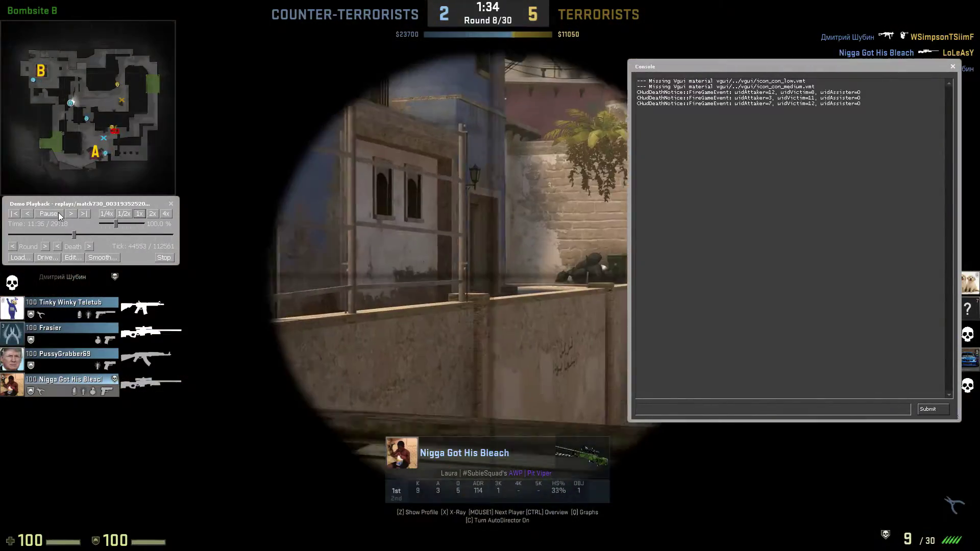
{"action": "left_click", "coordinate": [59, 212]}
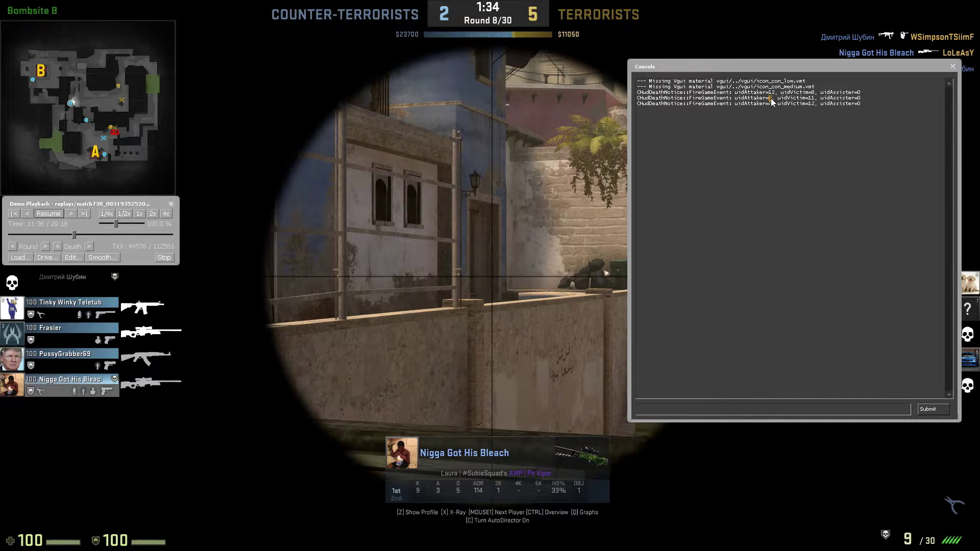
Reposition the console and read the uidAttacker and uidVictim ids from the logged kills.
{"action": "left_click_drag", "start_coordinate": [819, 69], "coordinate": [820, 151]}
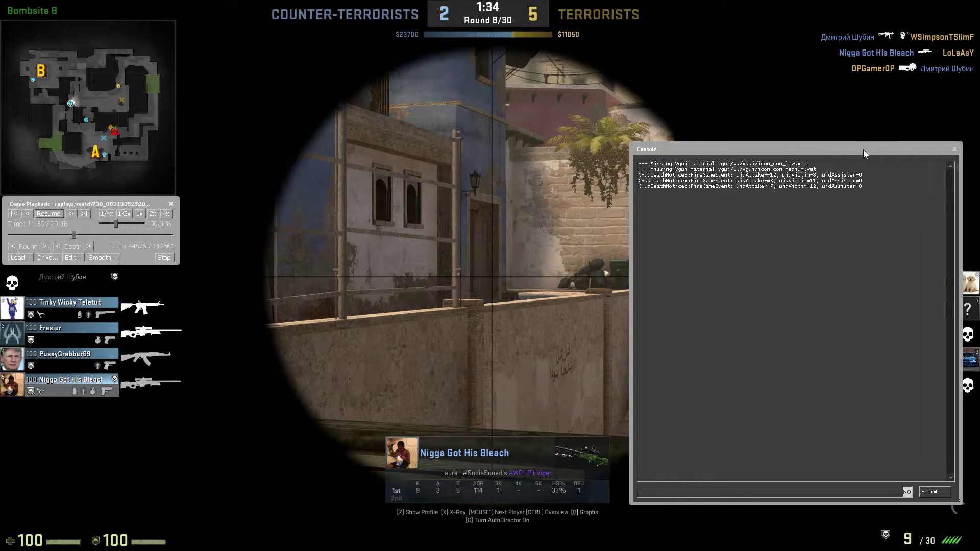
{"action": "left_click_drag", "start_coordinate": [862, 152], "coordinate": [882, 125]}
{"action": "left_click_drag", "start_coordinate": [863, 159], "coordinate": [757, 150]}
{"action": "left_click", "coordinate": [766, 159]}
{"action": "left_click_drag", "start_coordinate": [884, 122], "coordinate": [887, 105]}
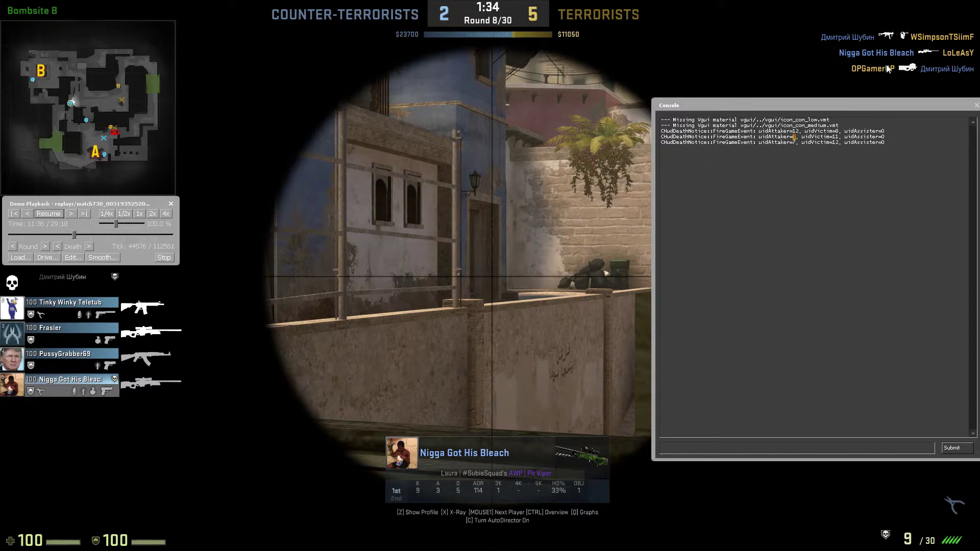
{"action": "left_click_drag", "start_coordinate": [735, 439], "coordinate": [730, 404]}
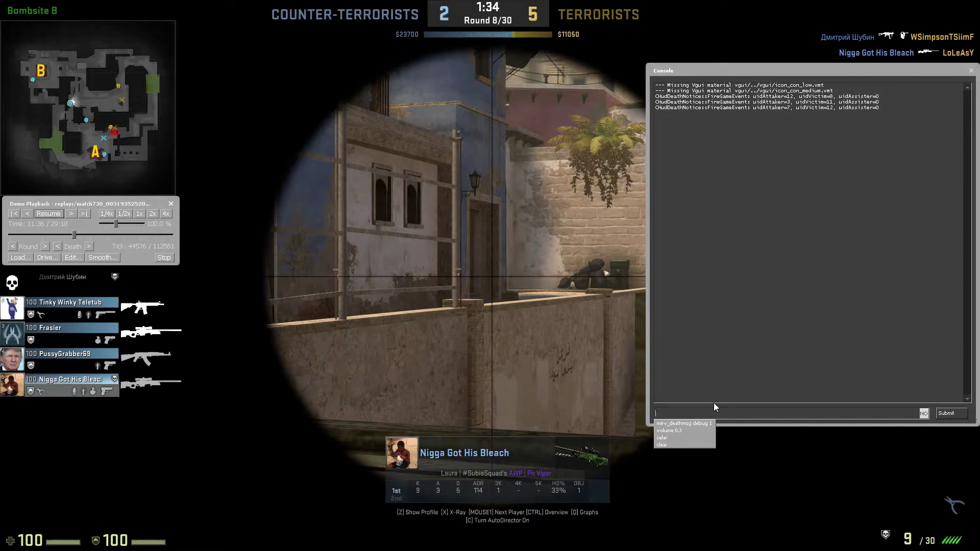
Run mirv_deathmsg block !3 * to hide notices not by attacker 3, then resume playback.
{"action": "type", "text": "mirv_"}
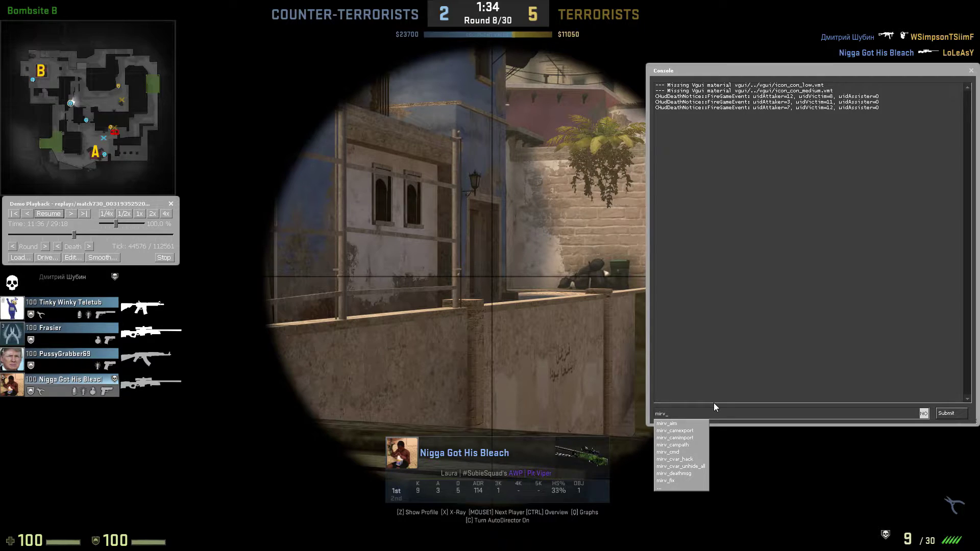
{"action": "type", "text": "deathmsg block !3 *"}
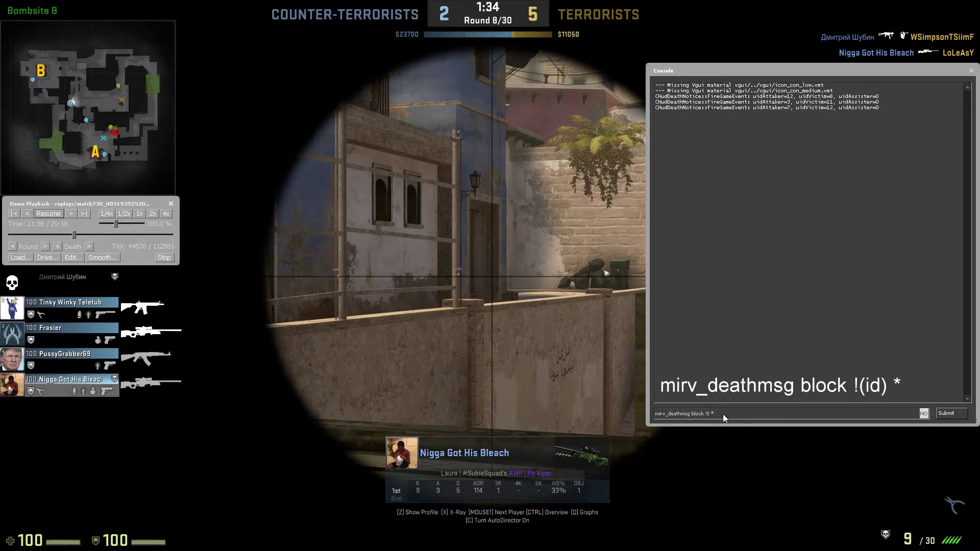
{"action": "key", "text": "Return"}
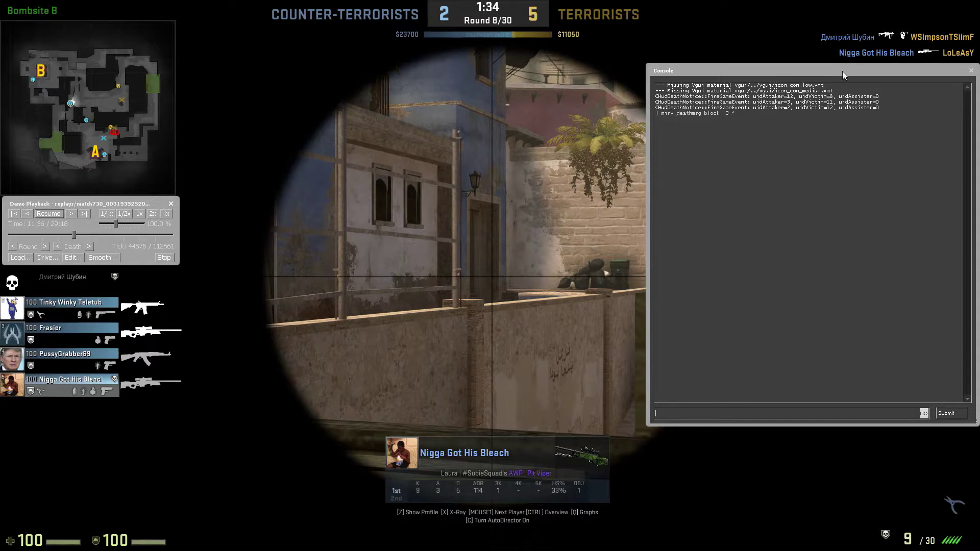
{"action": "left_click_drag", "start_coordinate": [842, 75], "coordinate": [824, 110]}
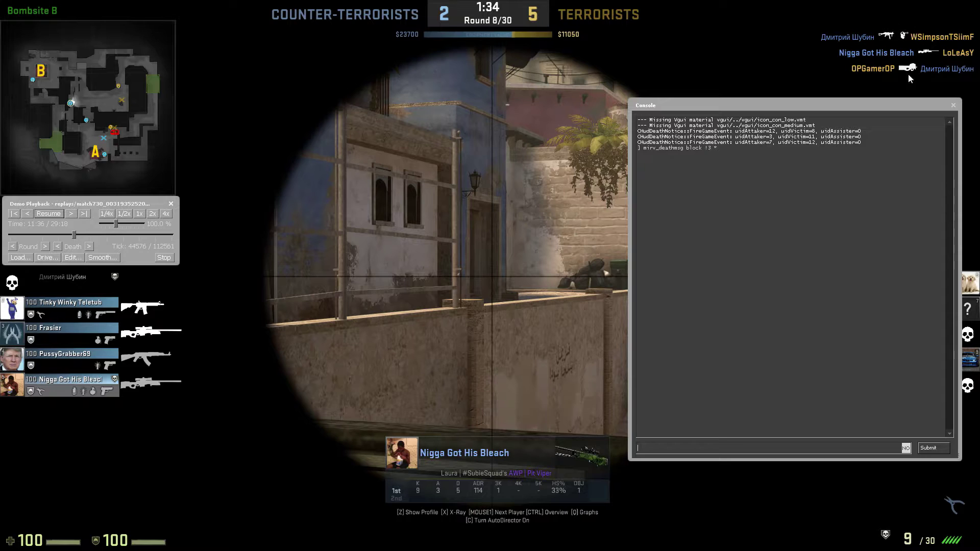
{"action": "left_click_drag", "start_coordinate": [742, 103], "coordinate": [750, 77]}
{"action": "left_click", "coordinate": [746, 142]}
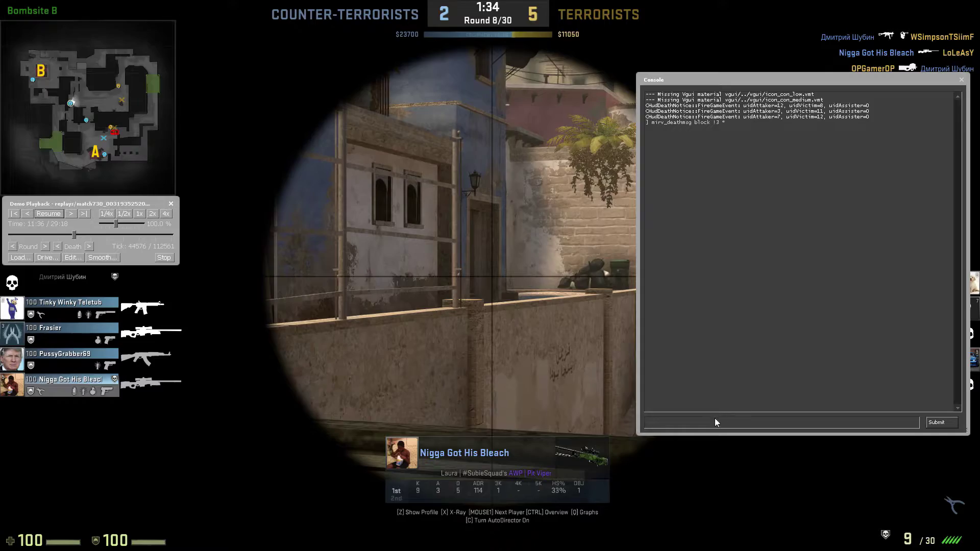
{"action": "left_click", "coordinate": [54, 215]}
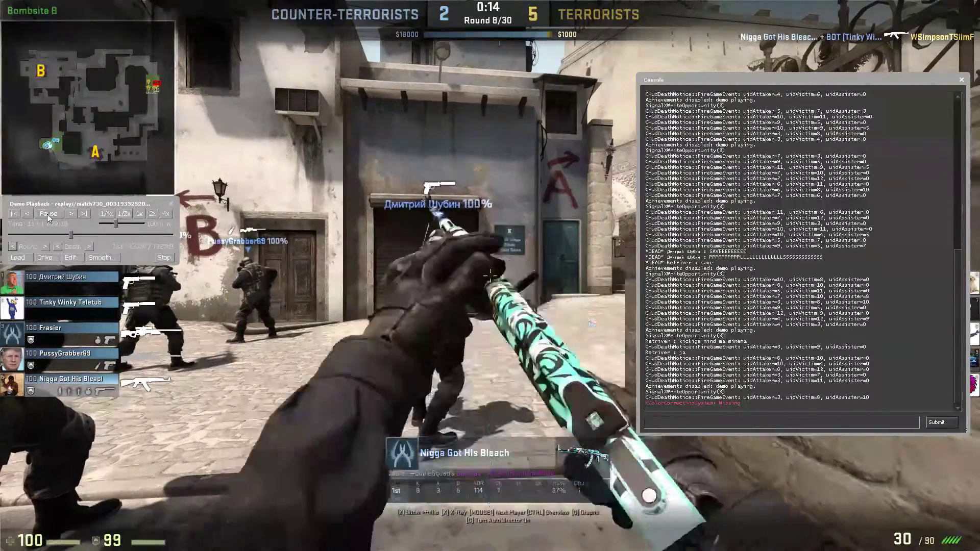
Pause, edit and run the recalled mirv_deathmsg command so notices last 100 seconds, then clear the console.
{"action": "left_click", "coordinate": [47, 213]}
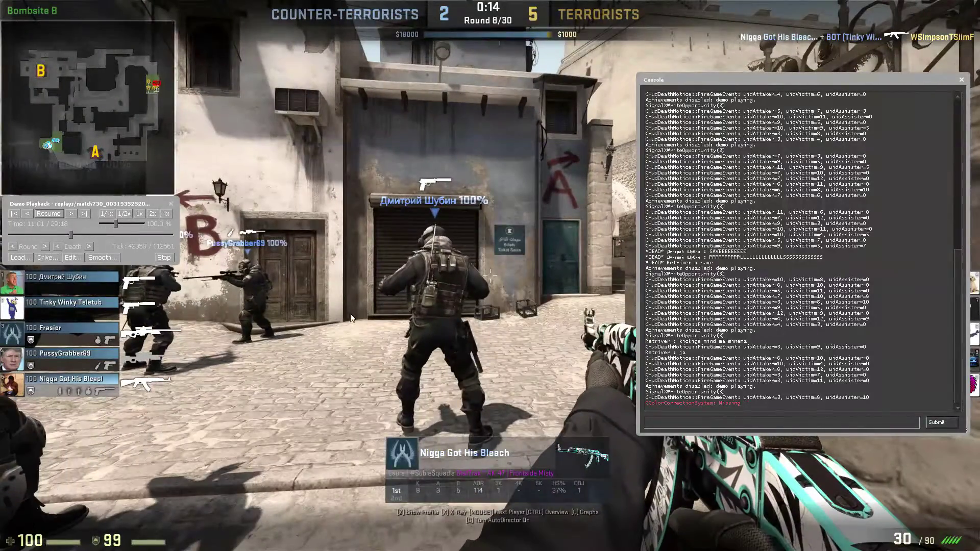
{"action": "left_click_drag", "start_coordinate": [751, 80], "coordinate": [752, 53]}
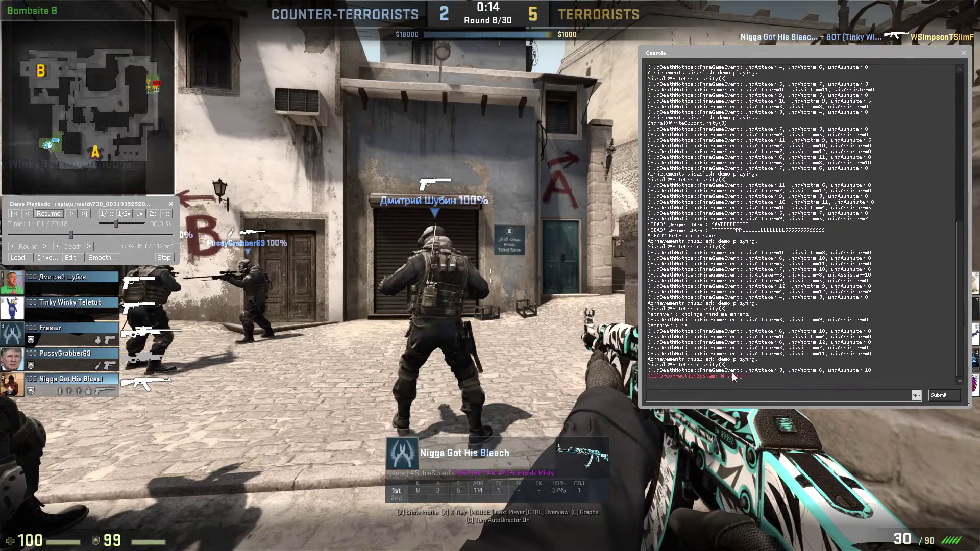
{"action": "left_click", "coordinate": [719, 392]}
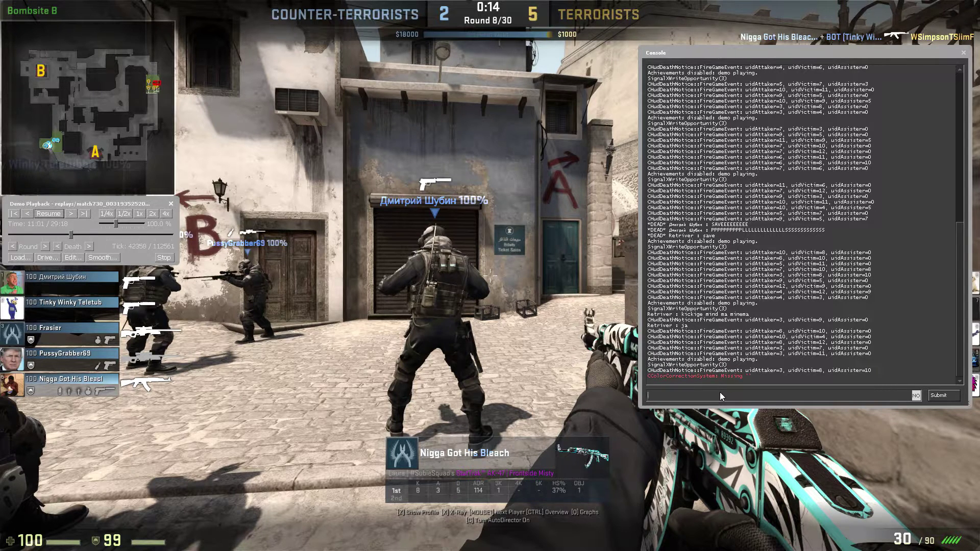
{"action": "type", "text": "mirv_deathmsg block !3 *"}
{"action": "key", "text": "BackSpace"}
{"action": "key", "text": "BackSpace"}
{"action": "key", "text": "BackSpace"}
{"action": "key", "text": "BackSpace"}
{"action": "key", "text": "BackSpace"}
{"action": "key", "text": "BackSpace"}
{"action": "key", "text": "BackSpace"}
{"action": "key", "text": "BackSpace"}
{"action": "key", "text": "BackSpace"}
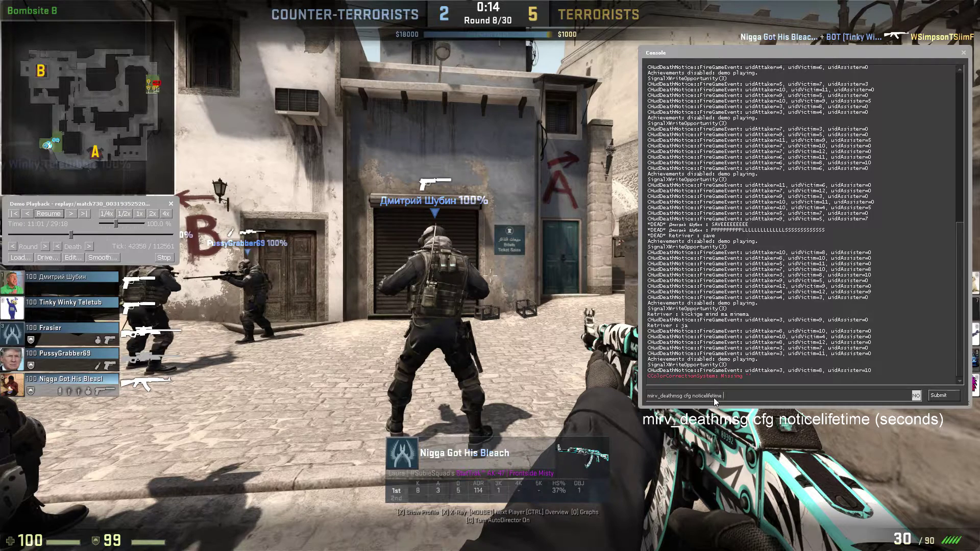
{"action": "key", "text": "Return"}
{"action": "type", "text": "clear"}
{"action": "key", "text": "Return"}
{"action": "key", "text": "grave"}
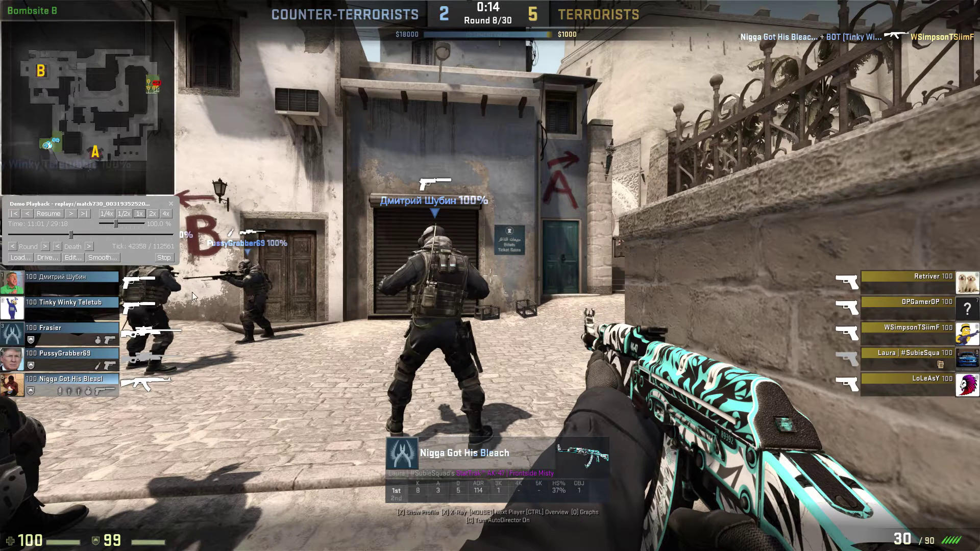
Run cl_draw_only_deathnotices 1 to hide all HUD except the kill feed.
{"action": "key", "text": "grave"}
{"action": "type", "text": "cl_"}
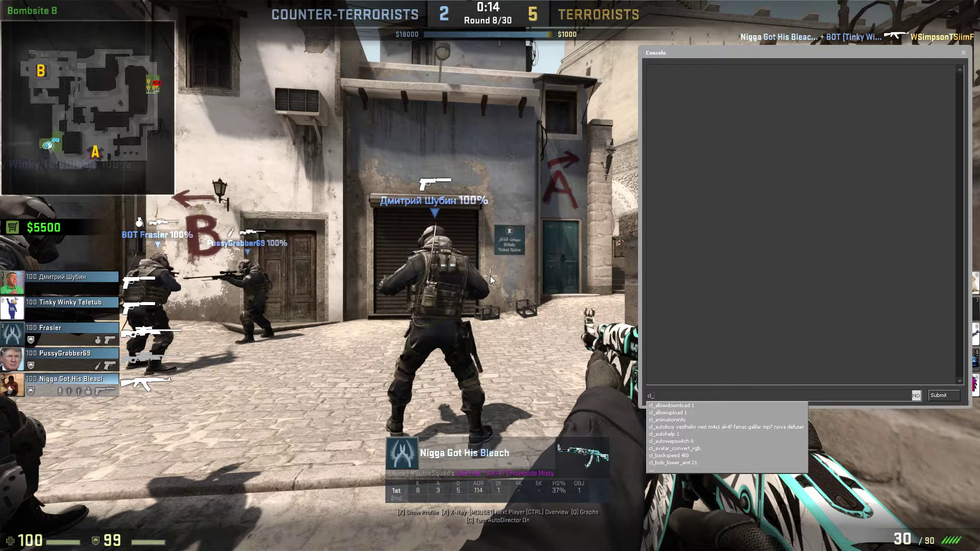
{"action": "type", "text": "draw_only_deathnotices 1"}
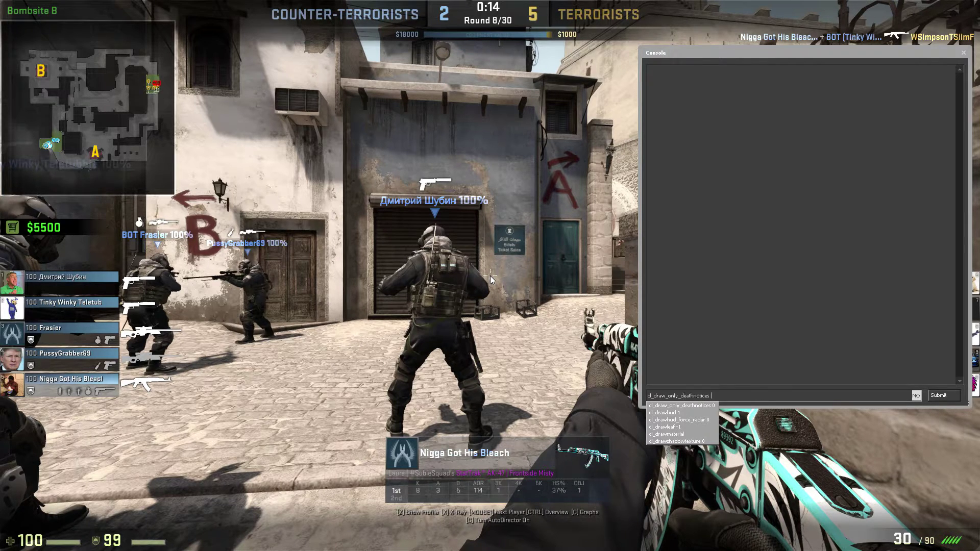
{"action": "key", "text": "Return"}
{"action": "key", "text": "grave"}
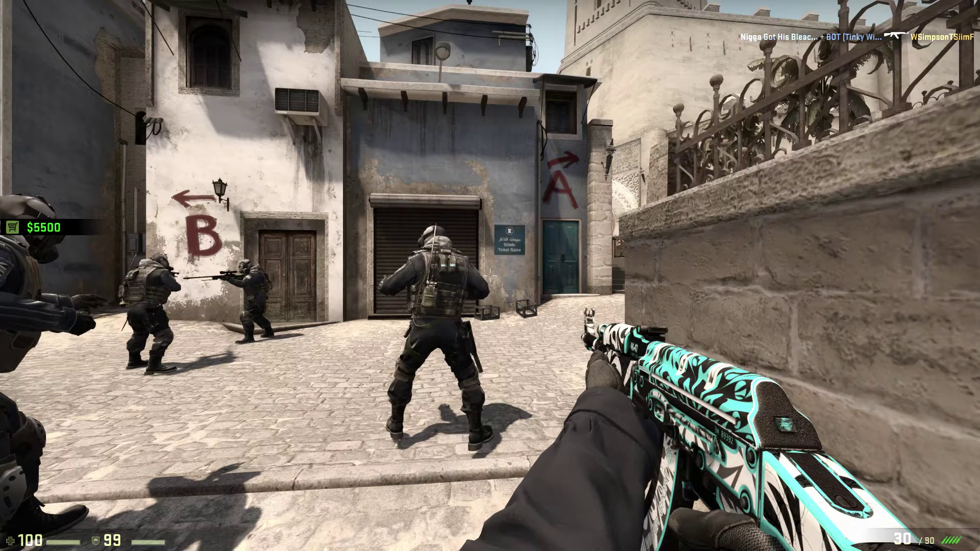
Play the demo at 400%, back to 100%, then settle on 200% speed.
{"action": "key", "text": "shift+F2"}
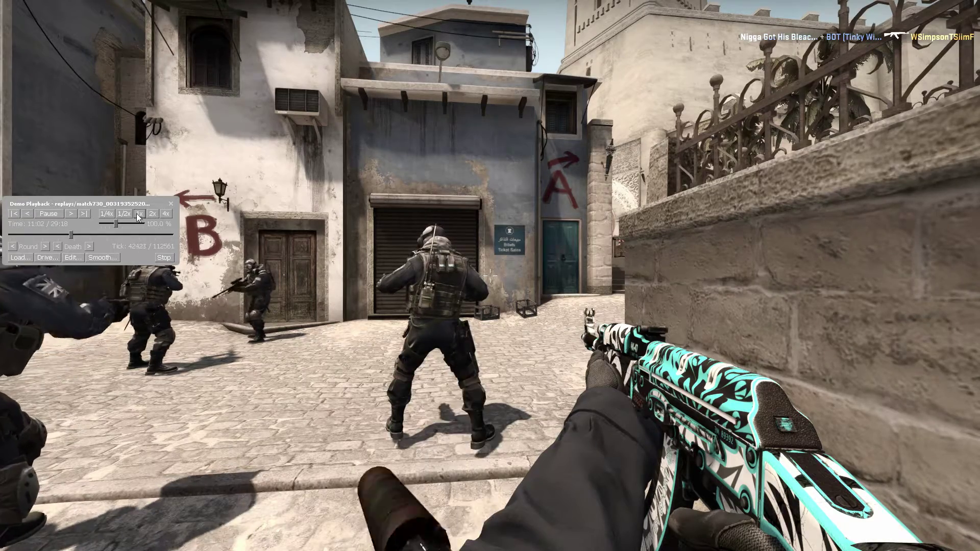
{"action": "left_click", "coordinate": [165, 214]}
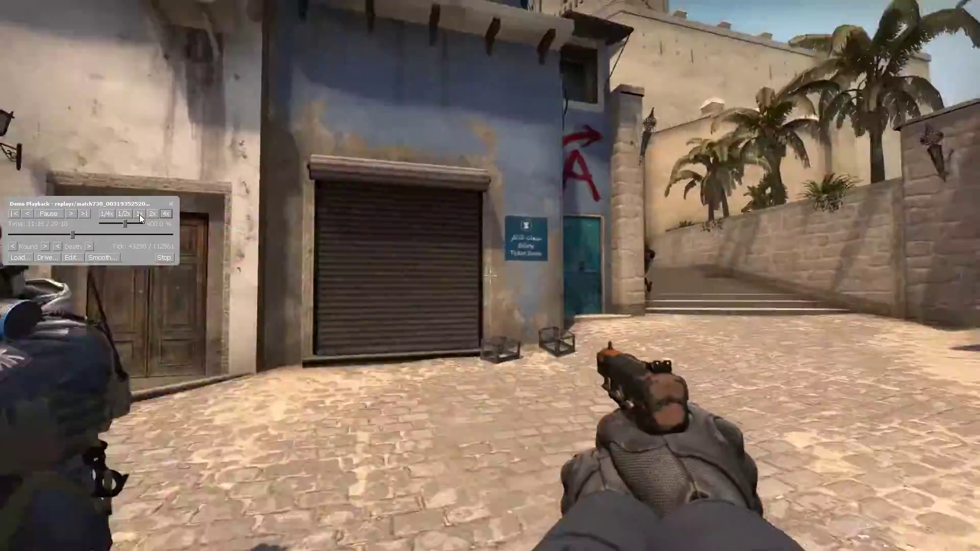
{"action": "left_click", "coordinate": [139, 215]}
{"action": "left_click", "coordinate": [165, 214]}
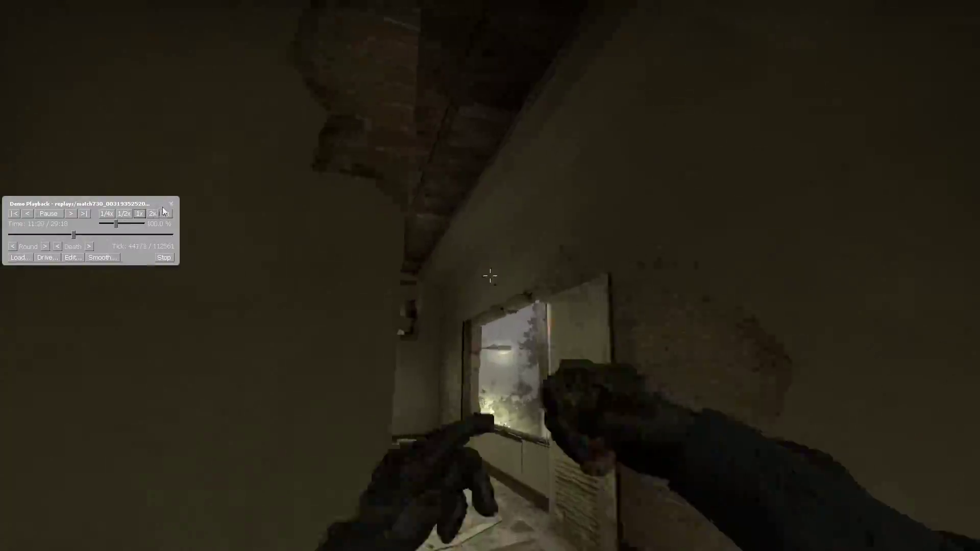
{"action": "left_click", "coordinate": [140, 214]}
{"action": "left_click", "coordinate": [152, 213]}
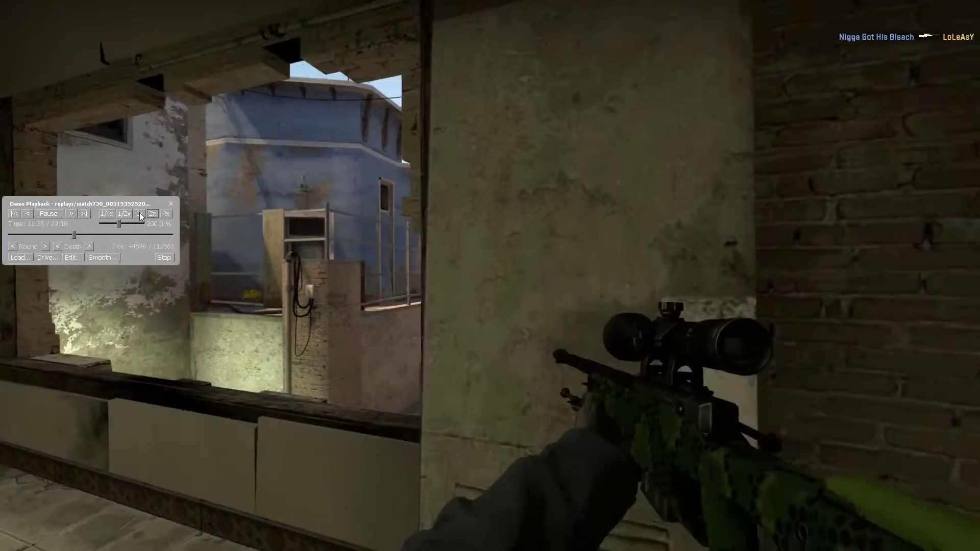
{"action": "key", "text": "shift+F2"}
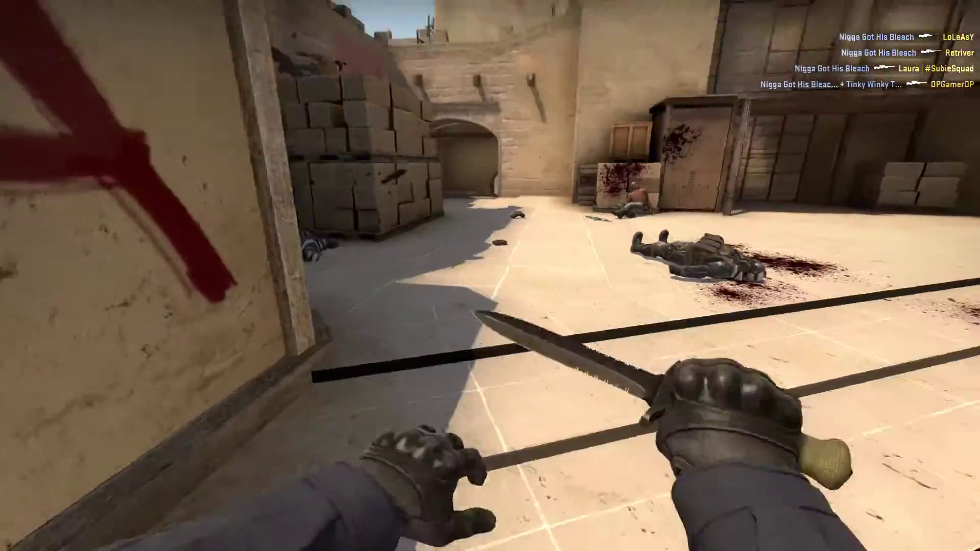
Pause, check the console, then resume and jump back with Round <.
{"action": "key", "text": "shift+F2"}
{"action": "left_click", "coordinate": [76, 215]}
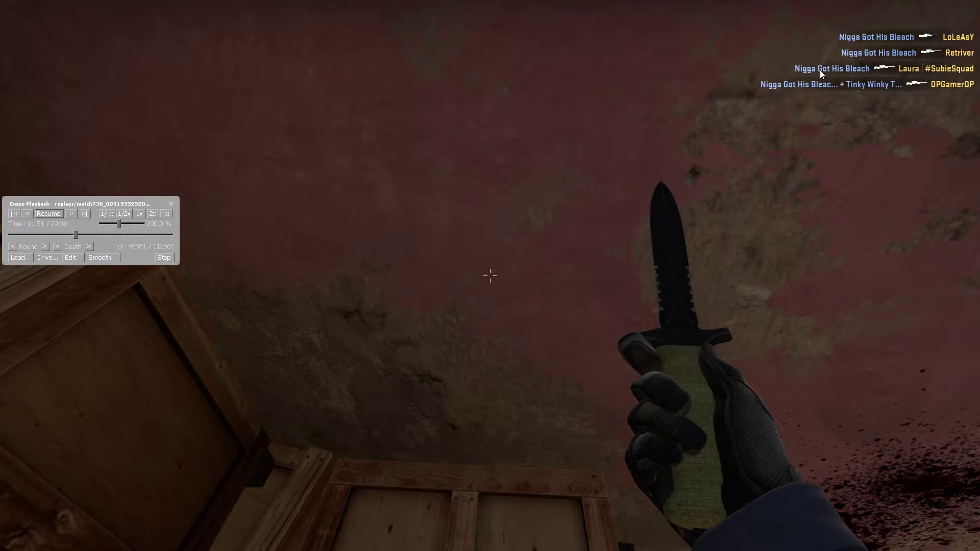
{"action": "key", "text": "shift+F2"}
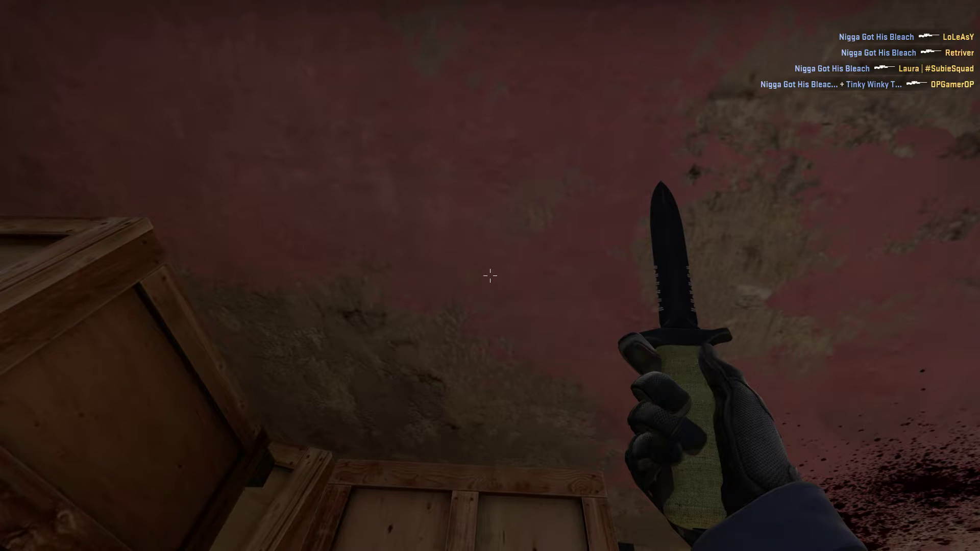
{"action": "key", "text": "grave"}
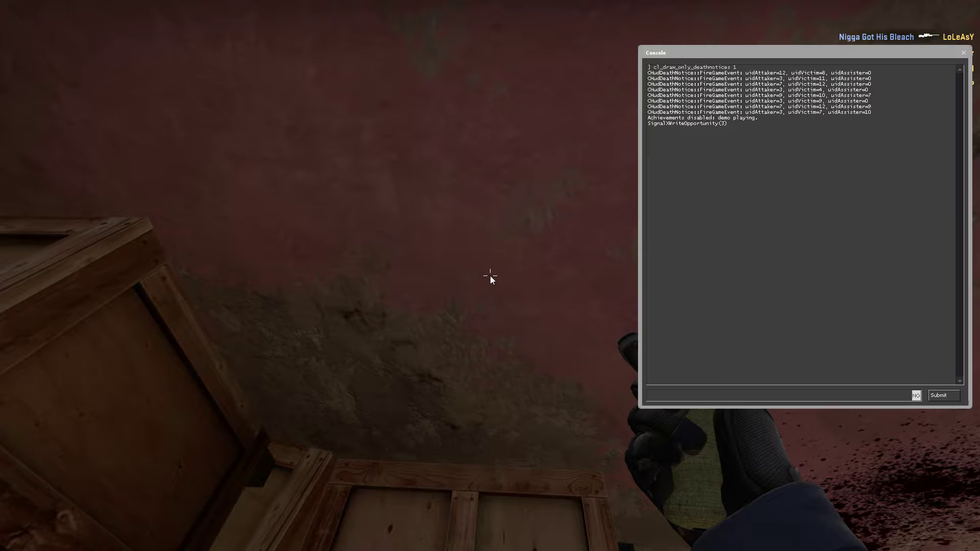
{"action": "key", "text": "grave"}
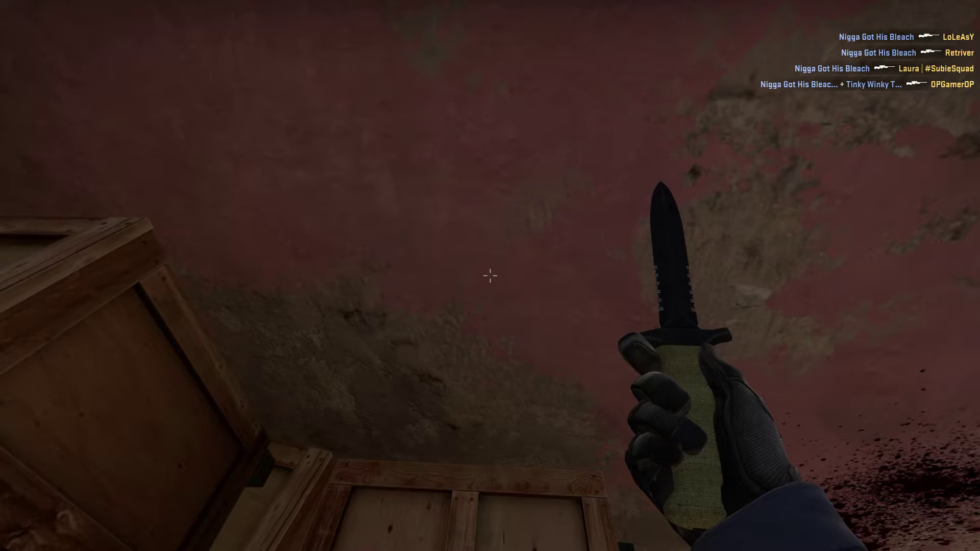
{"action": "key", "text": "shift+F2"}
{"action": "left_click", "coordinate": [50, 213]}
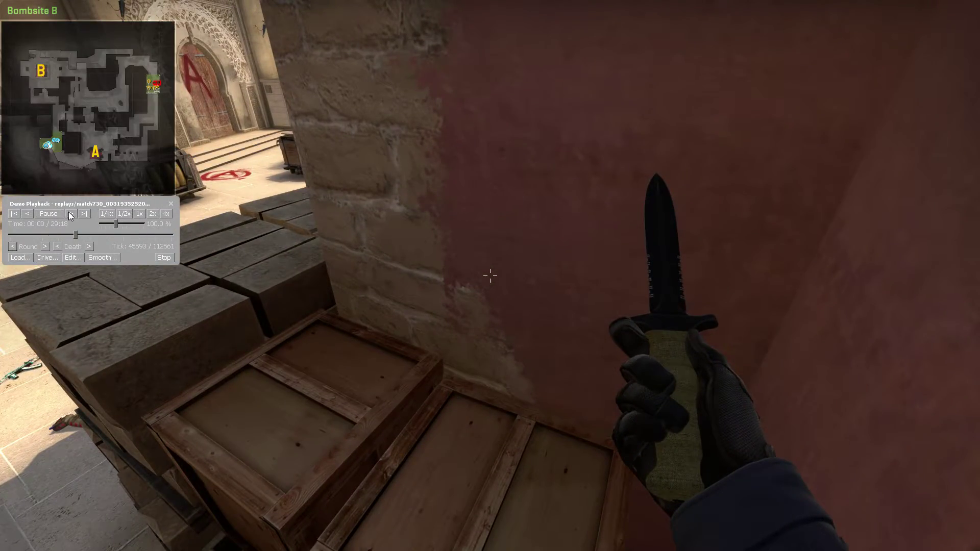
{"action": "left_click", "coordinate": [71, 216]}
{"action": "key", "text": "shift+F2"}
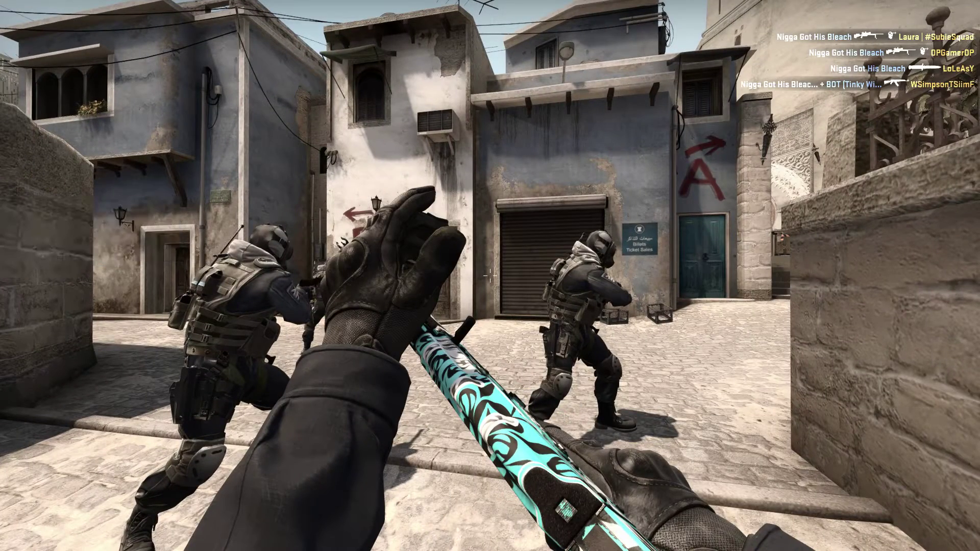
Highlight player id 3's kill notices with mirv_deathmsg highlightid 3, then resume the demo.
{"action": "key", "text": "grave"}
{"action": "type", "text": "mirv_deathmsg"}
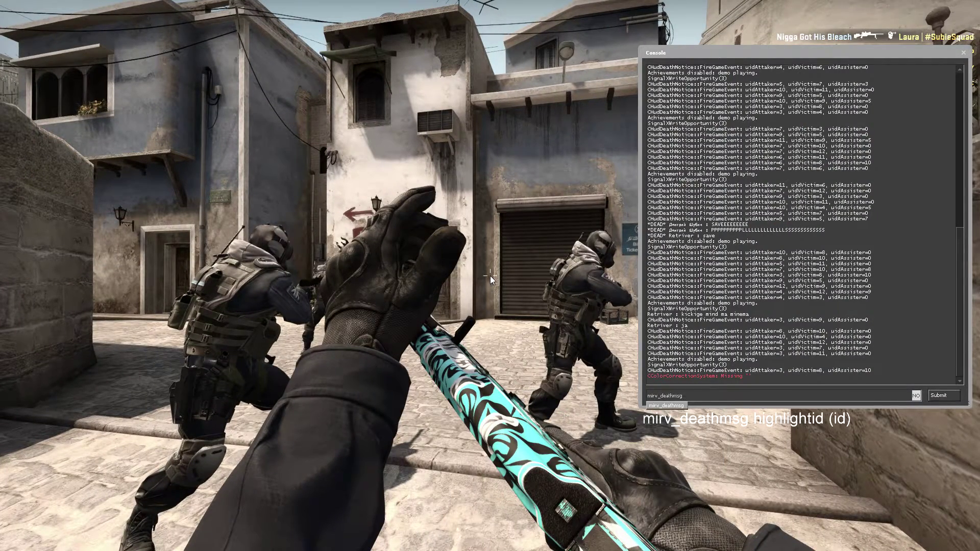
{"action": "type", "text": " high"}
{"action": "key", "text": "Return"}
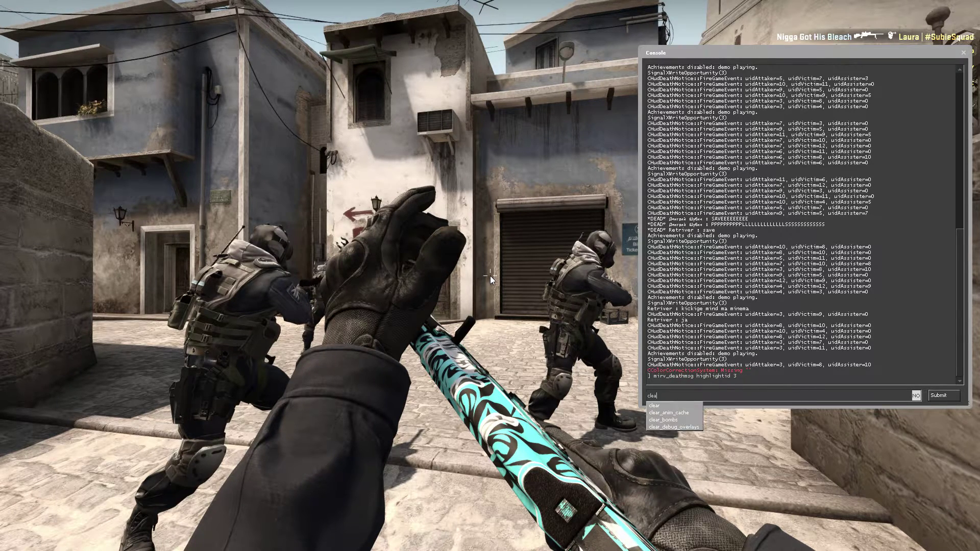
{"action": "key", "text": "grave"}
{"action": "key", "text": "shift+F2"}
{"action": "left_click", "coordinate": [48, 214]}
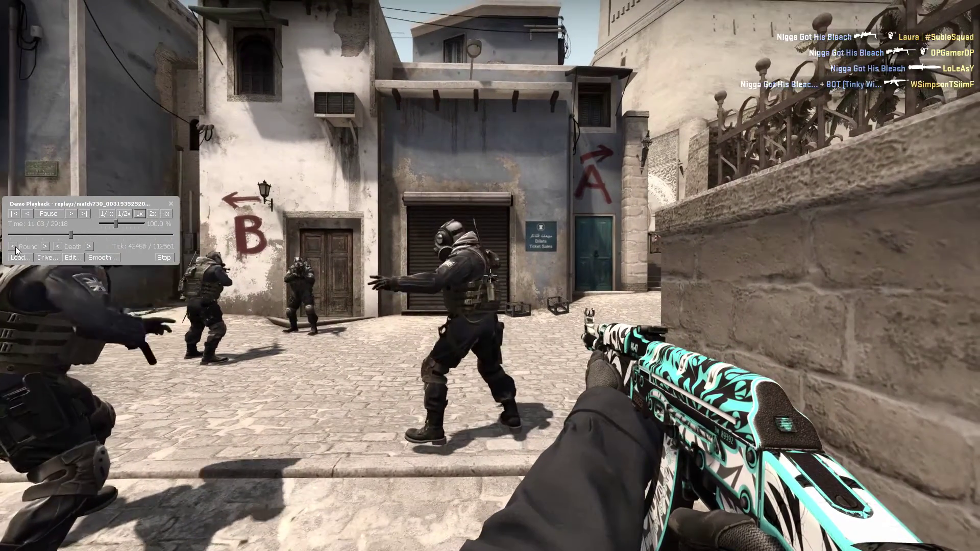
Rewind the demo to the start of the round.
{"action": "left_click", "coordinate": [13, 246]}
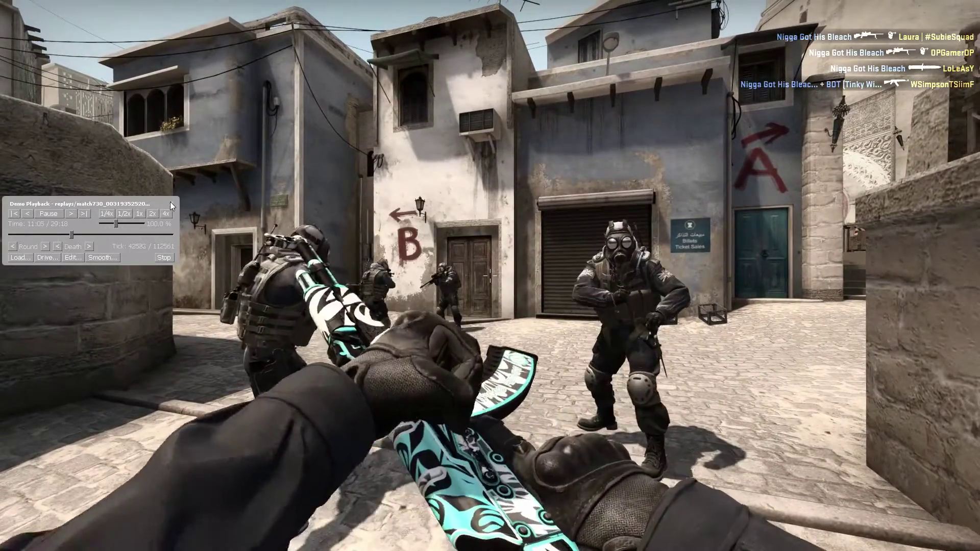
{"action": "key", "text": "shift+F2"}
{"action": "key", "text": "shift+F2"}
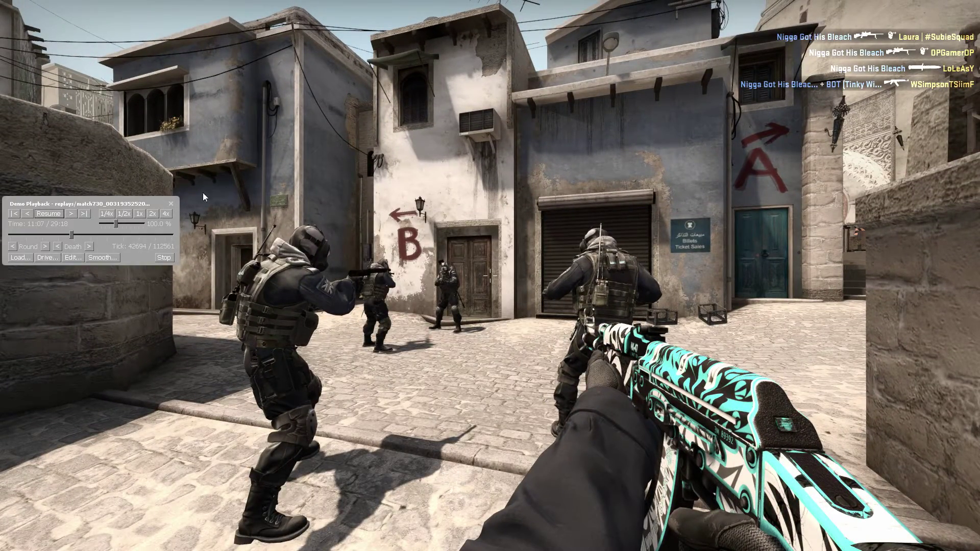
{"action": "left_click", "coordinate": [171, 204]}
Run mirv_deathmsg cfg noticelifetime 100 so kill notices last 100 seconds, then resume playback.
{"action": "key", "text": "grave"}
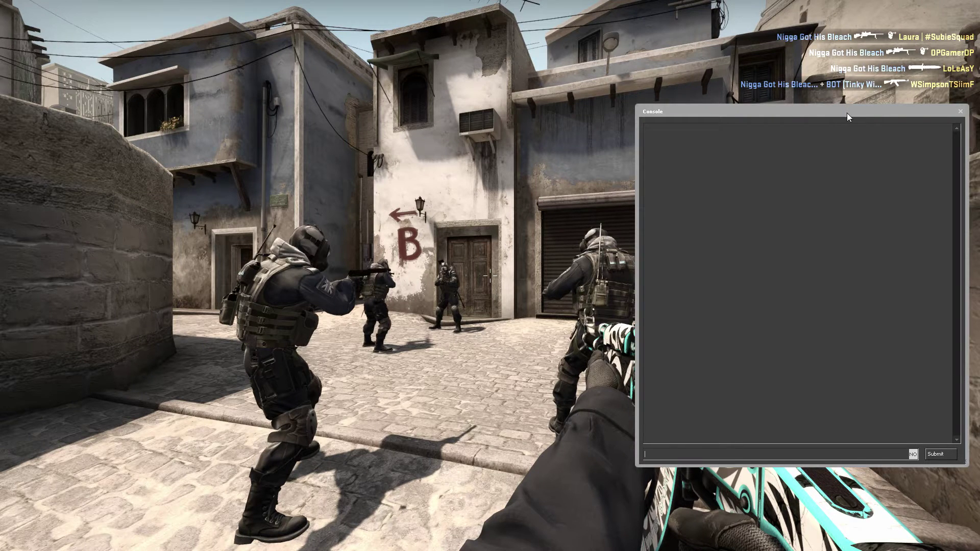
{"action": "left_click_drag", "start_coordinate": [874, 112], "coordinate": [880, 91]}
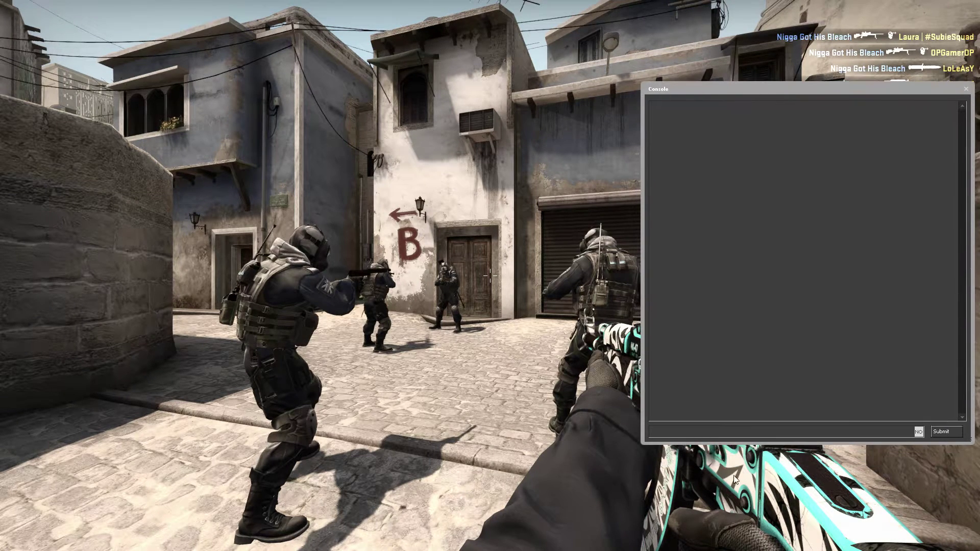
{"action": "type", "text": "mirv_deathmsg highlightid 3"}
{"action": "key", "text": "Return"}
{"action": "type", "text": "mirv_deathmsg cfg noticelifetime 100"}
{"action": "key", "text": "Return"}
{"action": "key", "text": "grave"}
{"action": "key", "text": "shift+F2"}
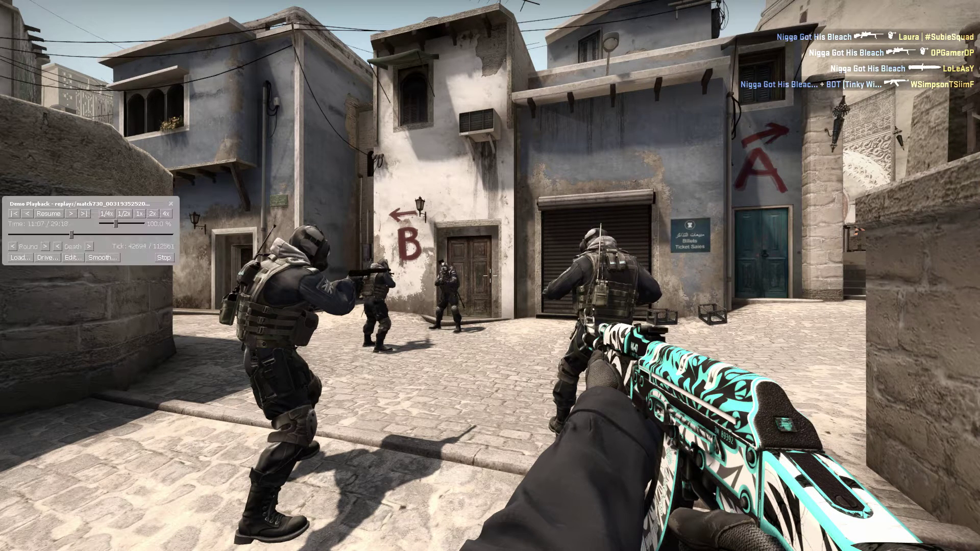
{"action": "left_click", "coordinate": [55, 214]}
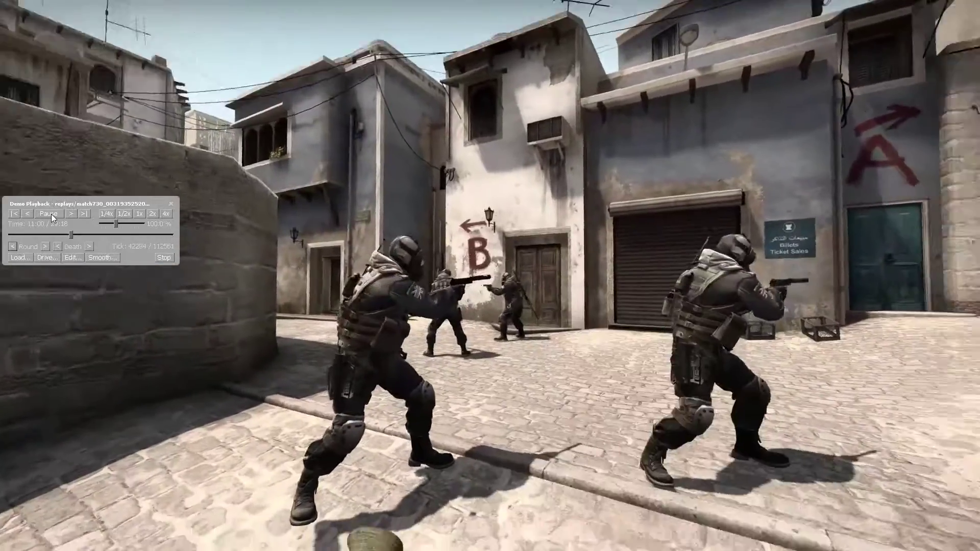
Re-run the 100-second notice lifetime command and clear the console log.
{"action": "key", "text": "shift+F2"}
{"action": "key", "text": "grave"}
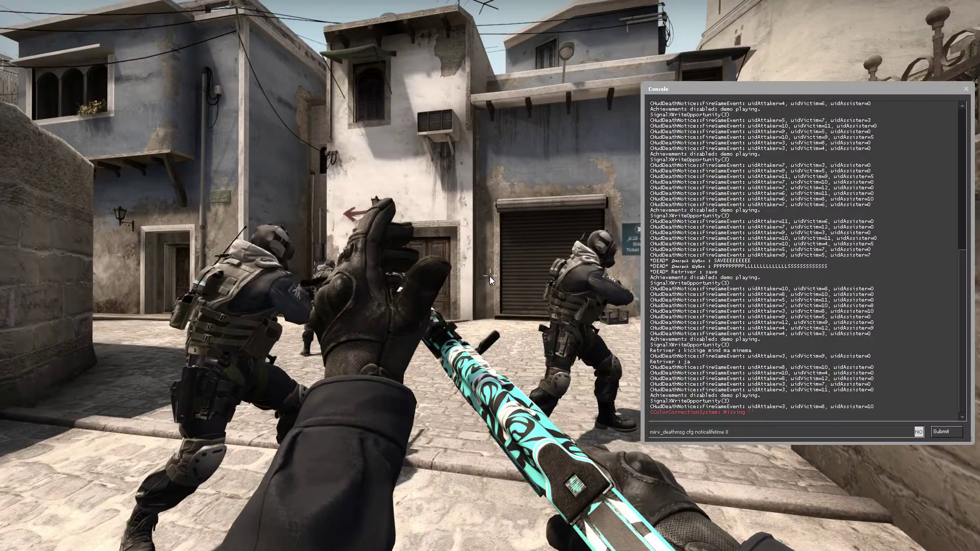
{"action": "key", "text": "Return"}
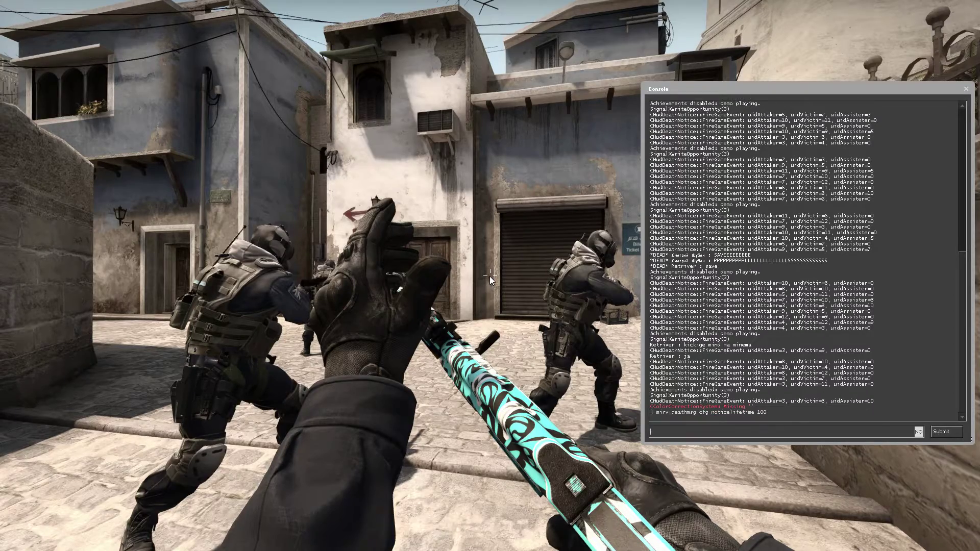
{"action": "type", "text": "clear"}
{"action": "key", "text": "Return"}
{"action": "key", "text": "grave"}
Try playback speeds of 1x, 2x, above 4x and about 985%, ending at 2x.
{"action": "key", "text": "shift+F2"}
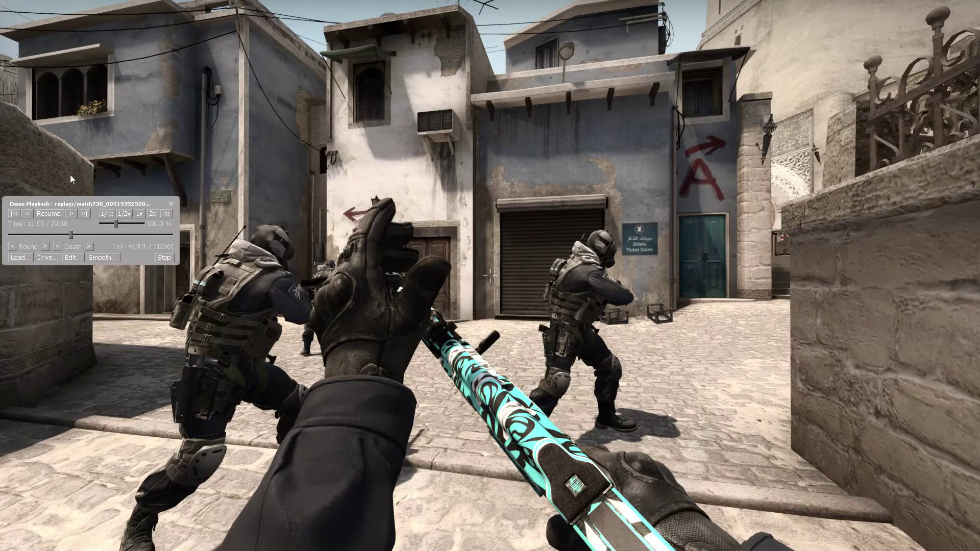
{"action": "left_click", "coordinate": [141, 217]}
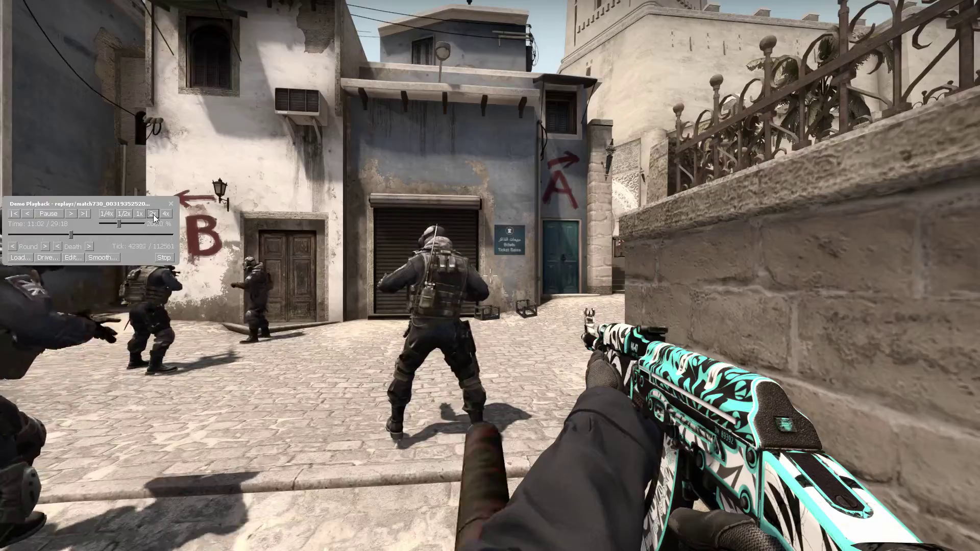
{"action": "left_click", "coordinate": [148, 215]}
{"action": "left_click", "coordinate": [164, 216]}
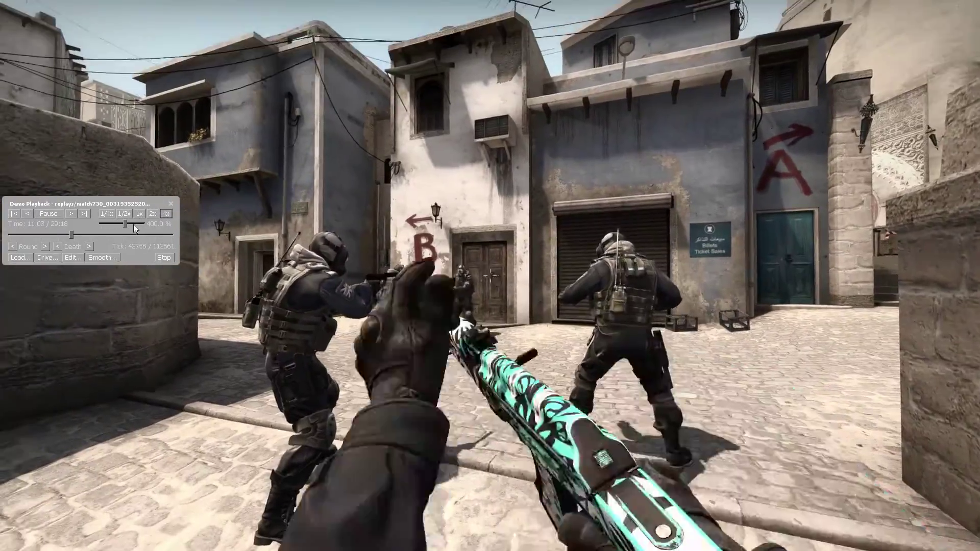
{"action": "left_click_drag", "start_coordinate": [133, 224], "coordinate": [143, 223]}
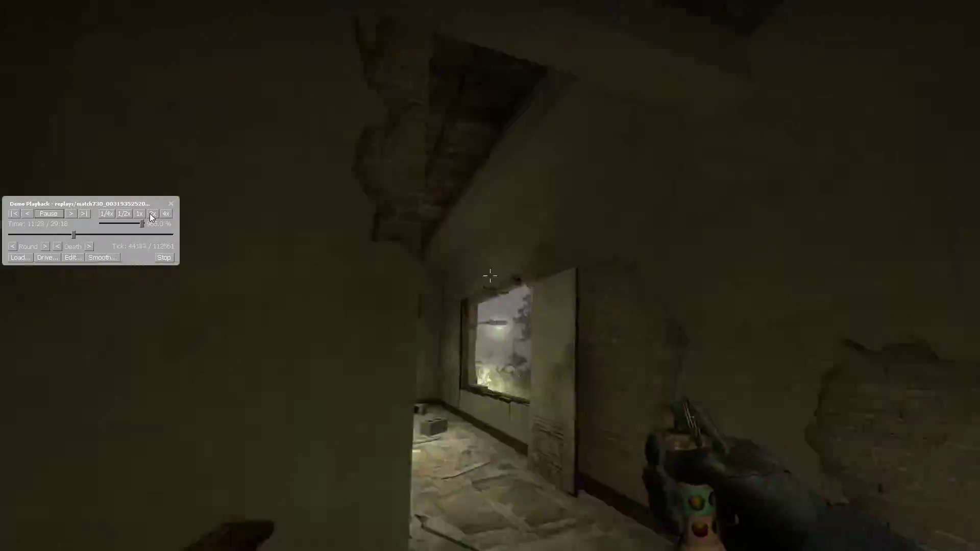
{"action": "left_click", "coordinate": [150, 214]}
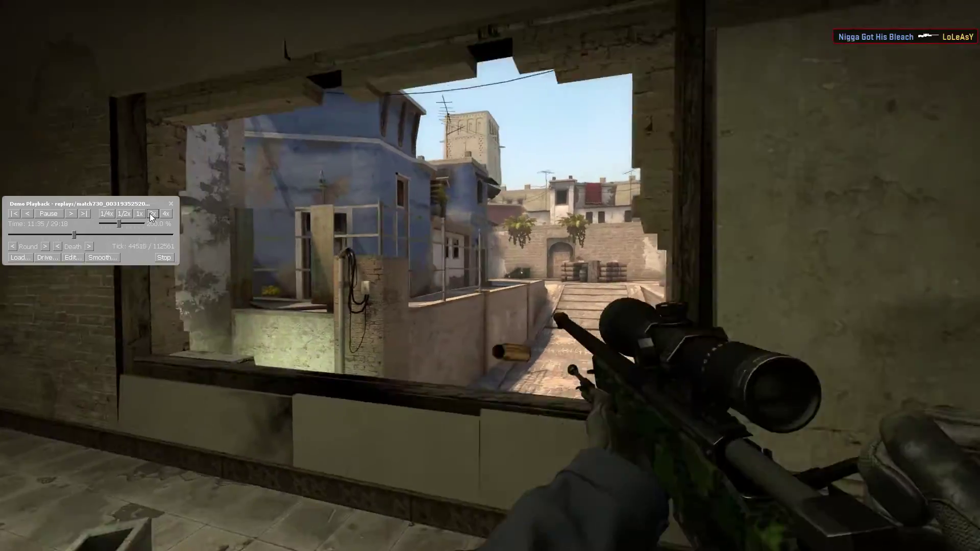